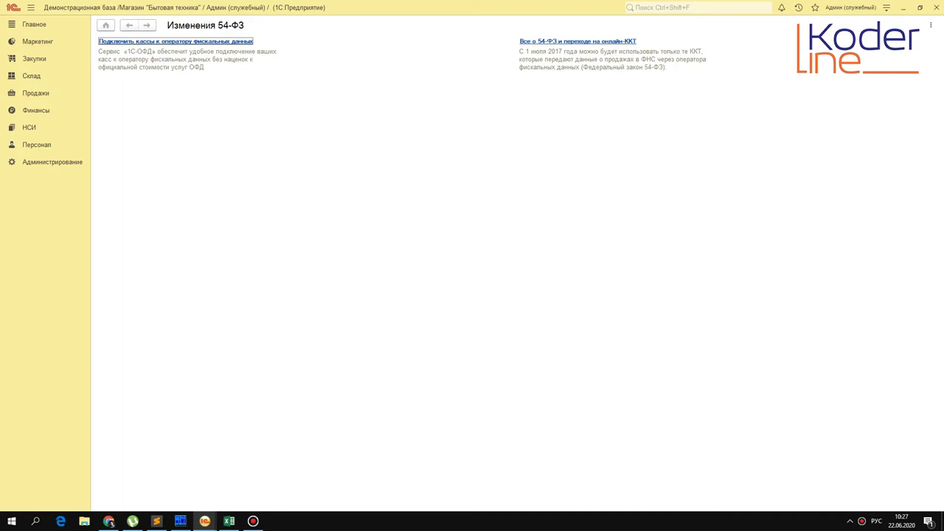
# - Open the barcode list of the item Ассорти (конфеты) from Продукты > Кондитерские изделия in the Номенклатура catalog
pyautogui.click(29, 127)
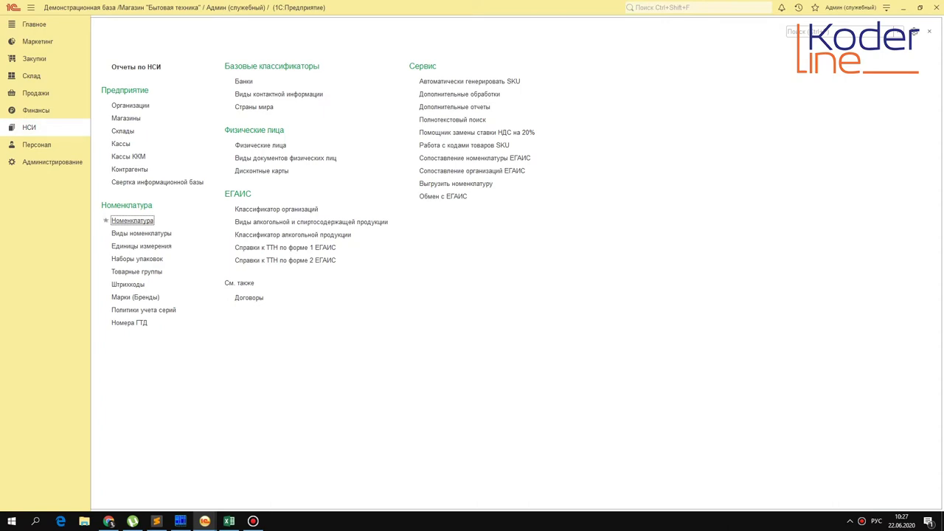
pyautogui.click(135, 220)
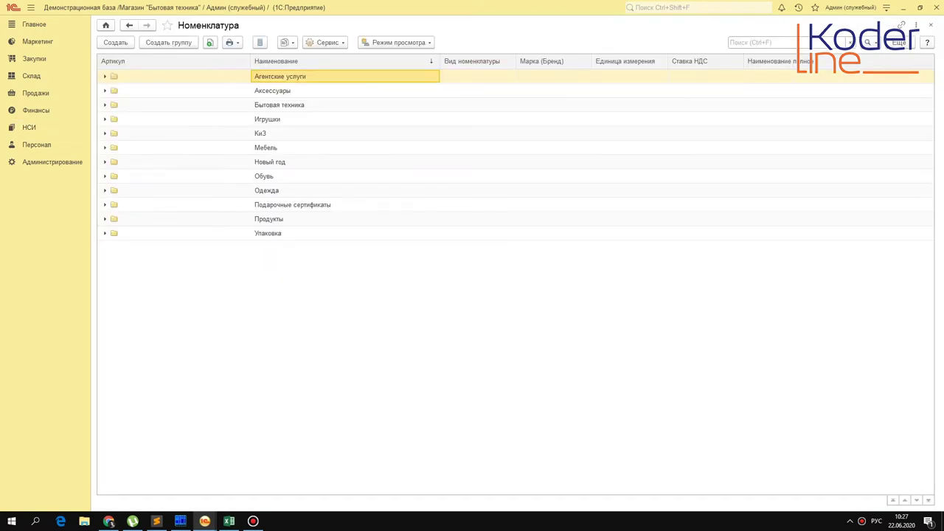
pyautogui.doubleClick(280, 218)
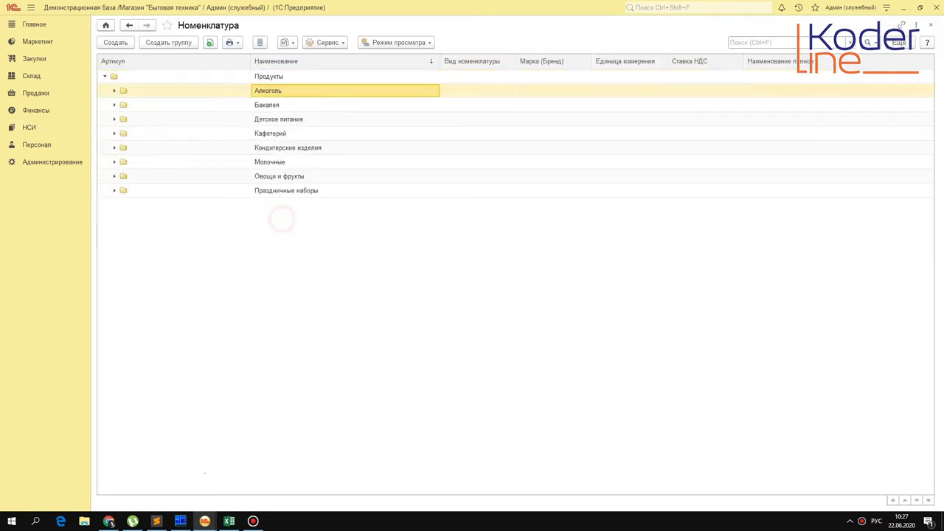
pyautogui.doubleClick(310, 147)
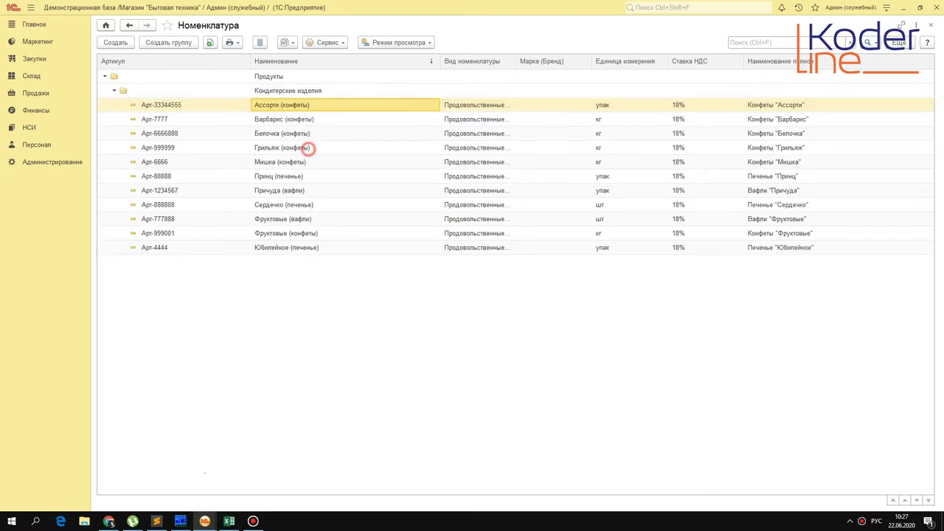
pyautogui.doubleClick(344, 105)
pyautogui.click(268, 42)
pyautogui.click(321, 85)
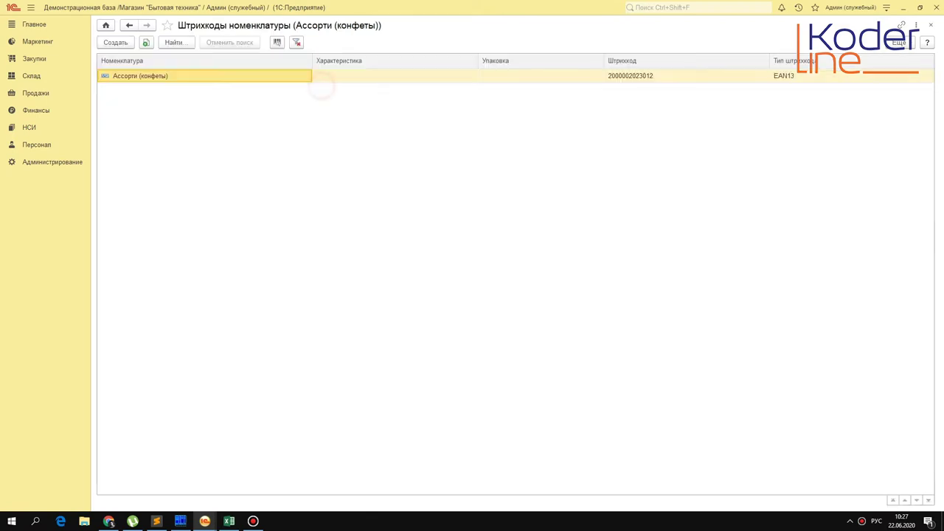
pyautogui.click(432, 74)
pyautogui.click(109, 43)
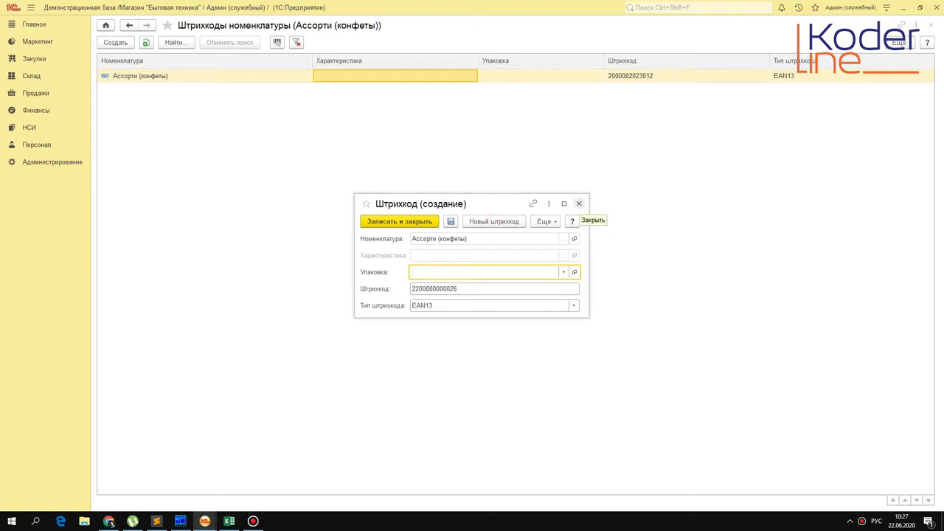
pyautogui.click(579, 204)
pyautogui.press('Escape')
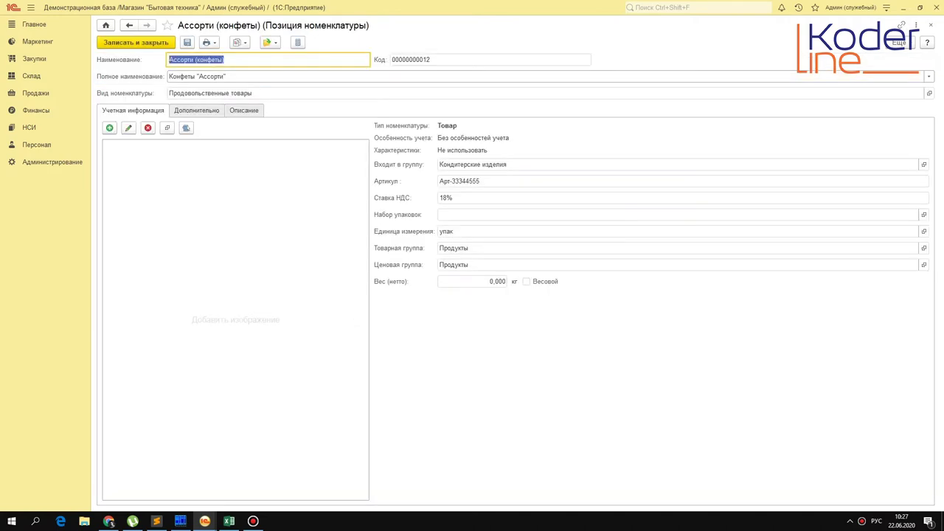
pyautogui.press('Escape')
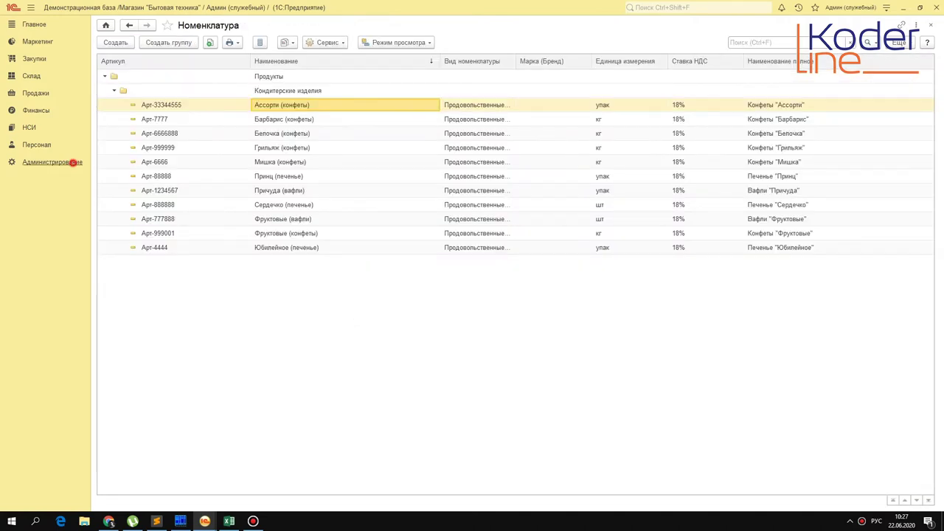
# - In the item settings, expand both barcoding sections and enable the use of non-unique product barcodes
pyautogui.click(73, 163)
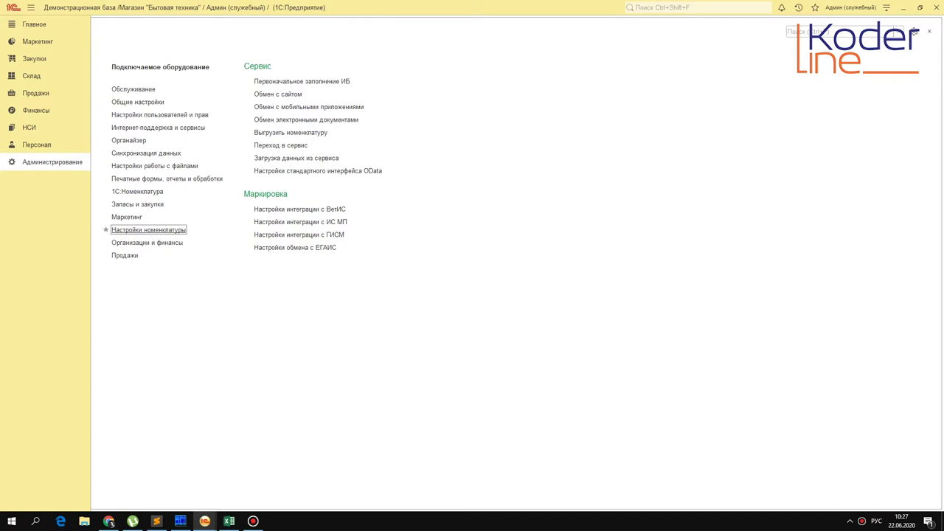
pyautogui.click(168, 232)
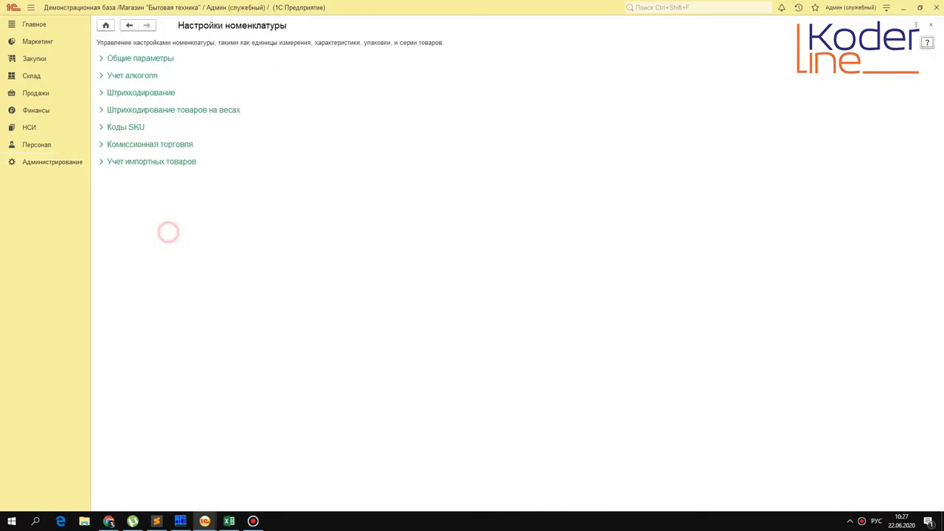
pyautogui.click(102, 92)
pyautogui.click(101, 203)
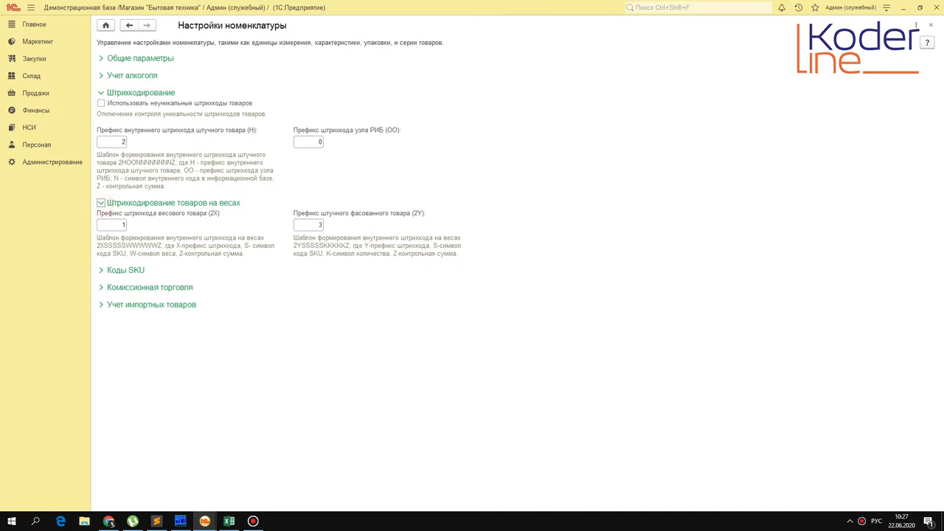
pyautogui.click(144, 104)
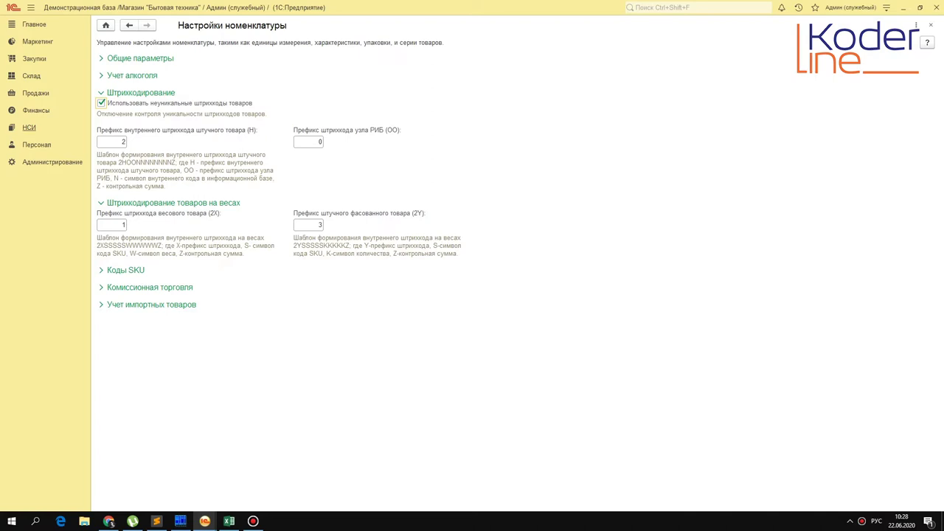
# - Return to the item settings and disable the use of non-unique product barcodes
pyautogui.click(29, 127)
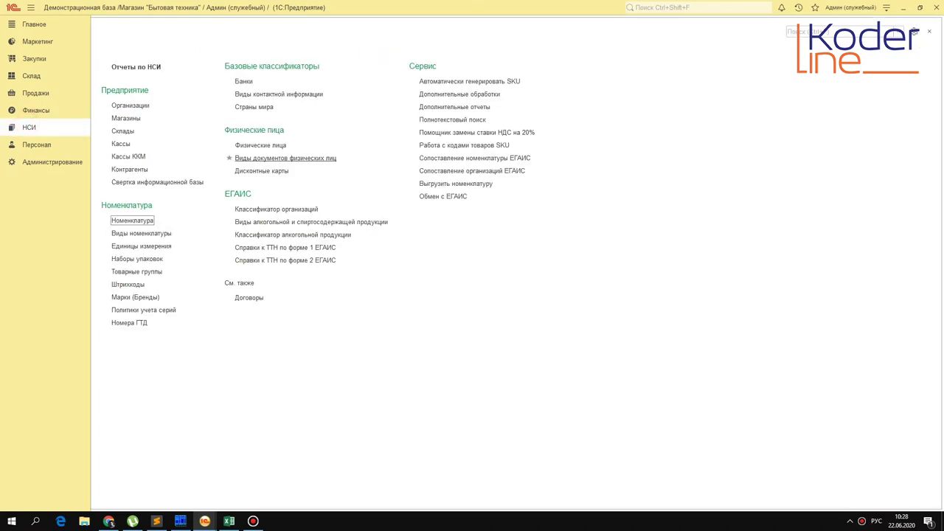
pyautogui.click(136, 221)
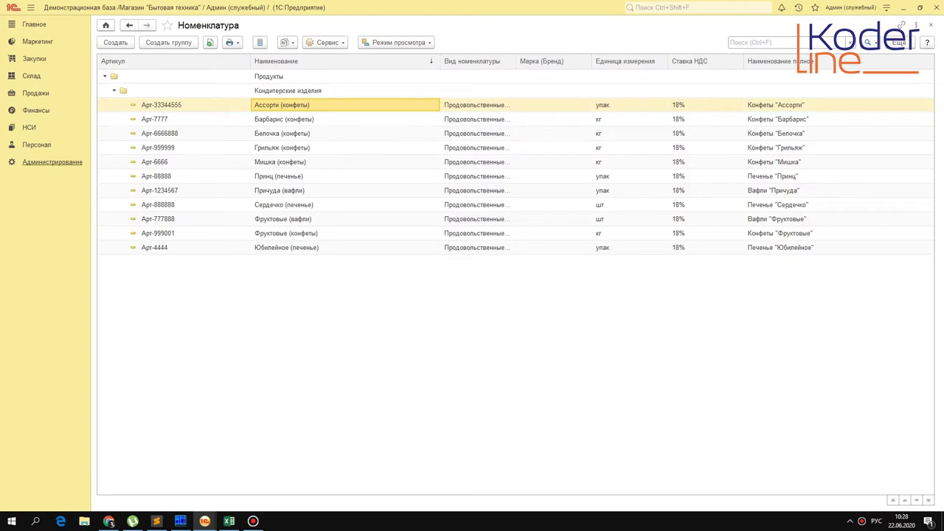
pyautogui.click(53, 162)
pyautogui.click(141, 230)
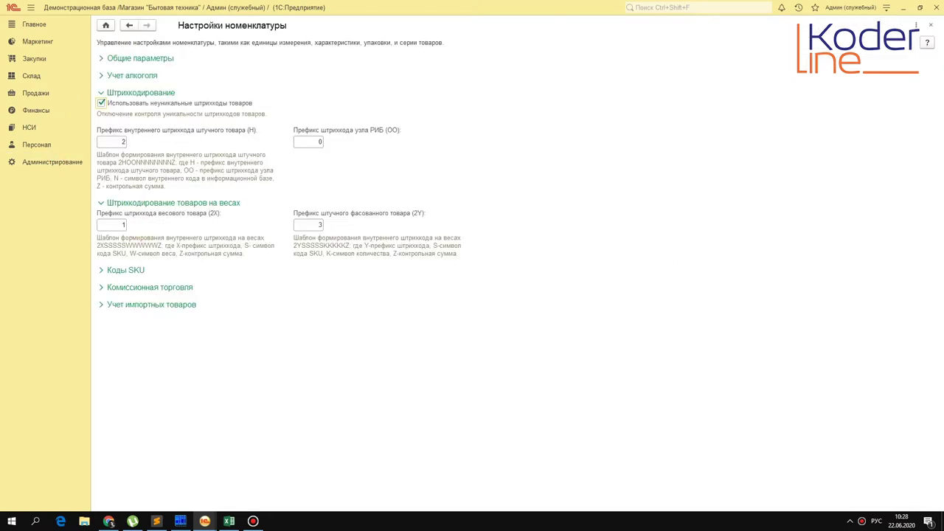
# - Open the barcode list of the item Принц (печенье) from the Номенклатура catalog
pyautogui.click(29, 127)
pyautogui.click(157, 183)
pyautogui.click(28, 127)
pyautogui.click(133, 219)
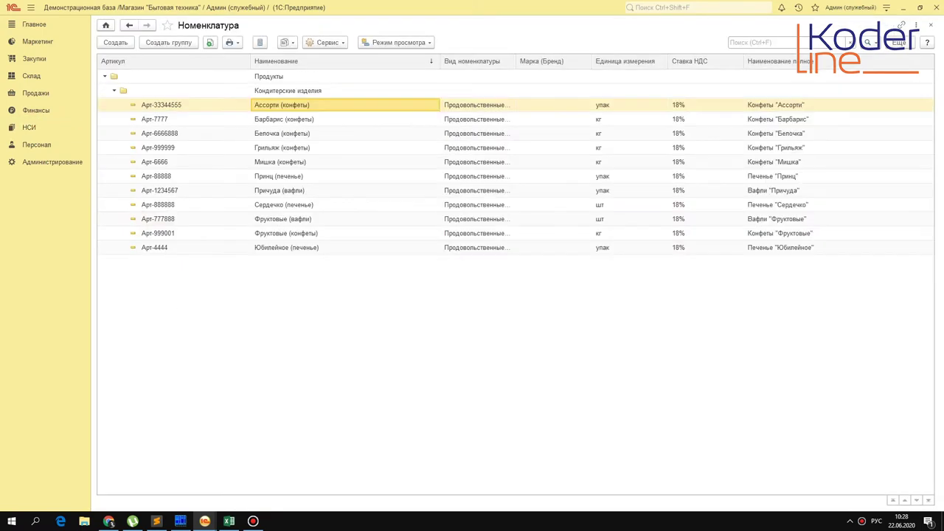
pyautogui.click(302, 176)
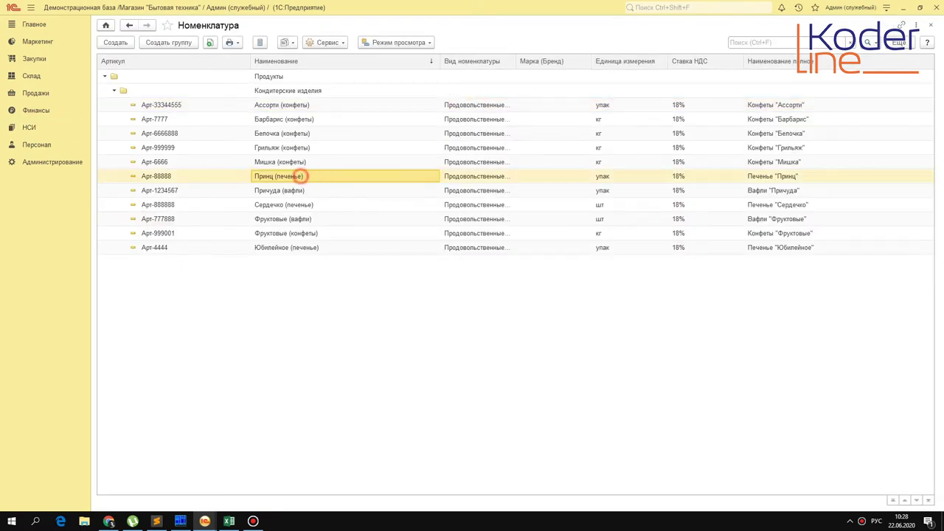
pyautogui.doubleClick(297, 176)
pyautogui.click(270, 42)
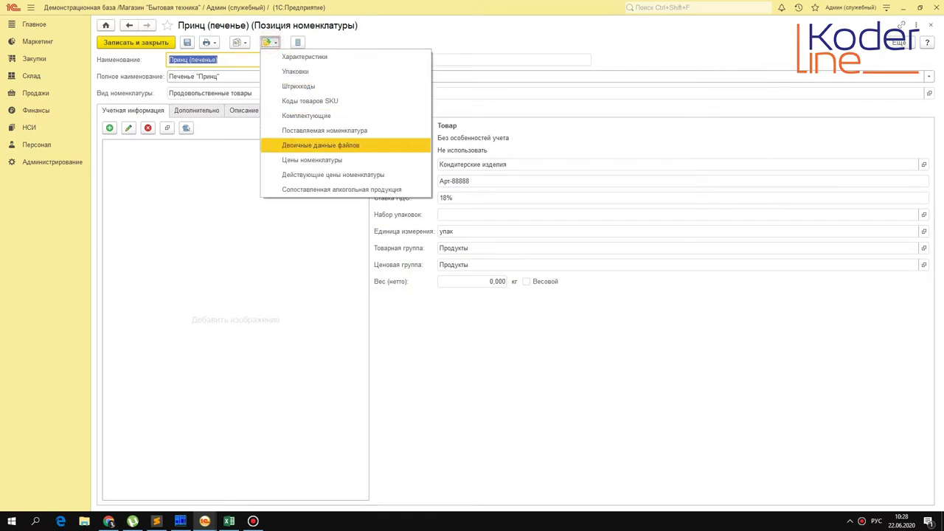
pyautogui.click(336, 85)
pyautogui.click(115, 42)
pyautogui.click(494, 288)
pyautogui.write('2200102000158')
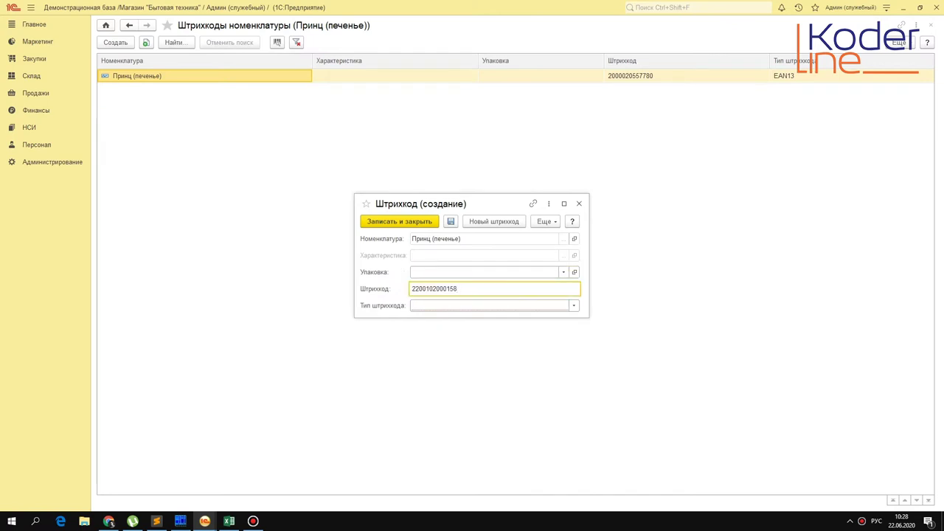
pyautogui.click(574, 305)
pyautogui.click(448, 363)
pyautogui.doubleClick(463, 288)
pyautogui.click(451, 221)
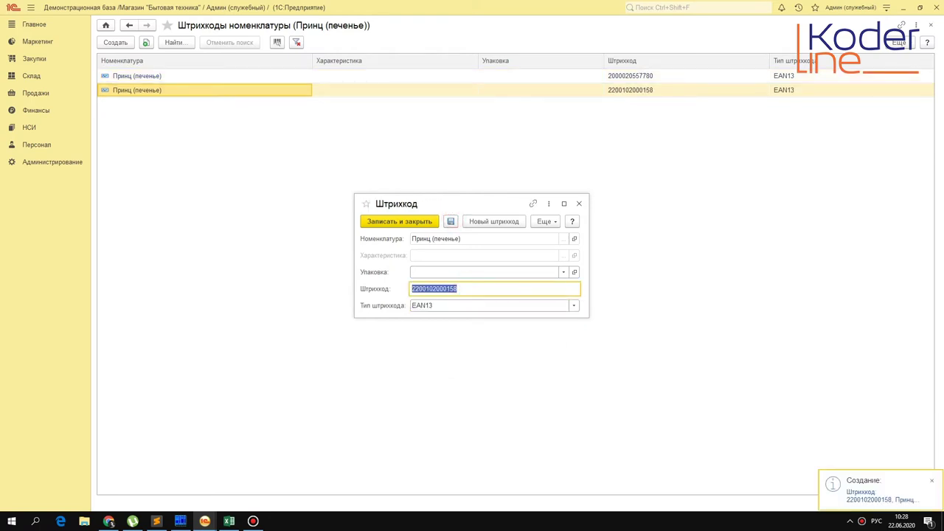
pyautogui.click(399, 221)
pyautogui.click(657, 90)
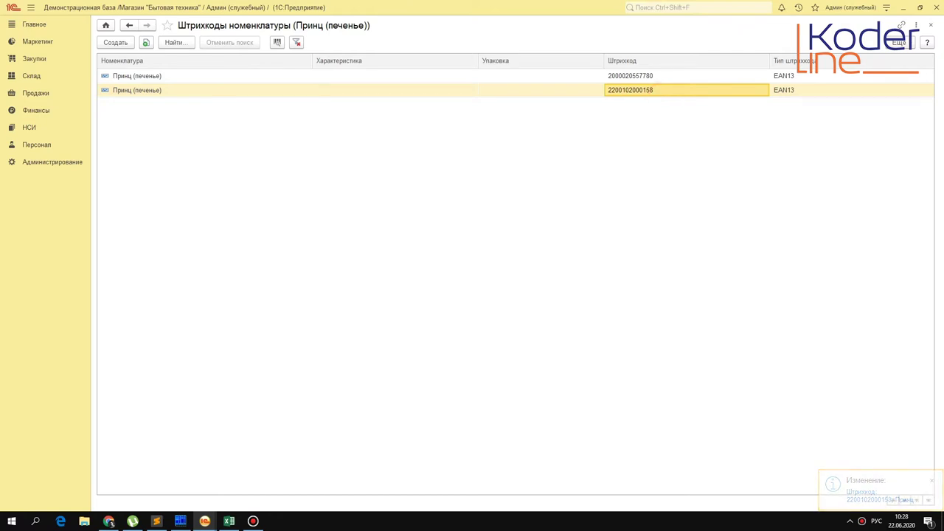
pyautogui.press('Escape')
pyautogui.press('Escape')
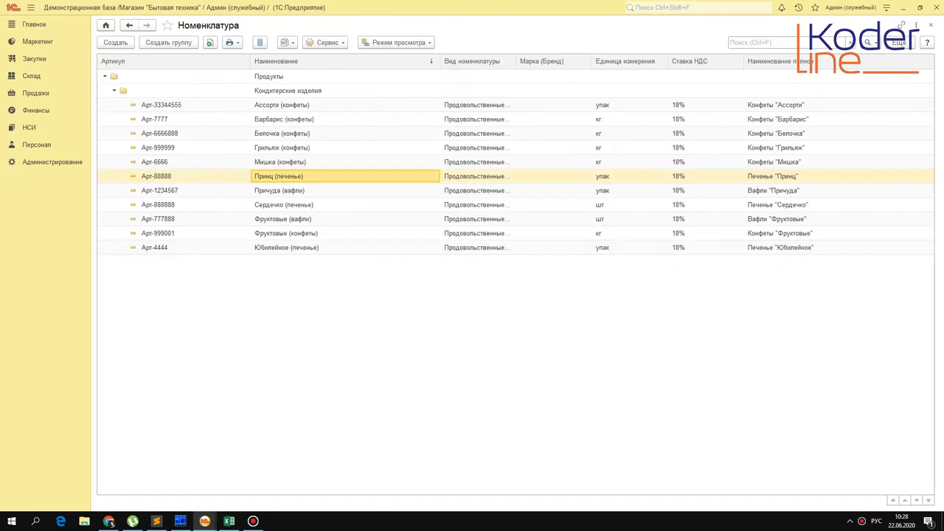
# - Open the barcode list of the item Причуда (вафли)
pyautogui.click(279, 191)
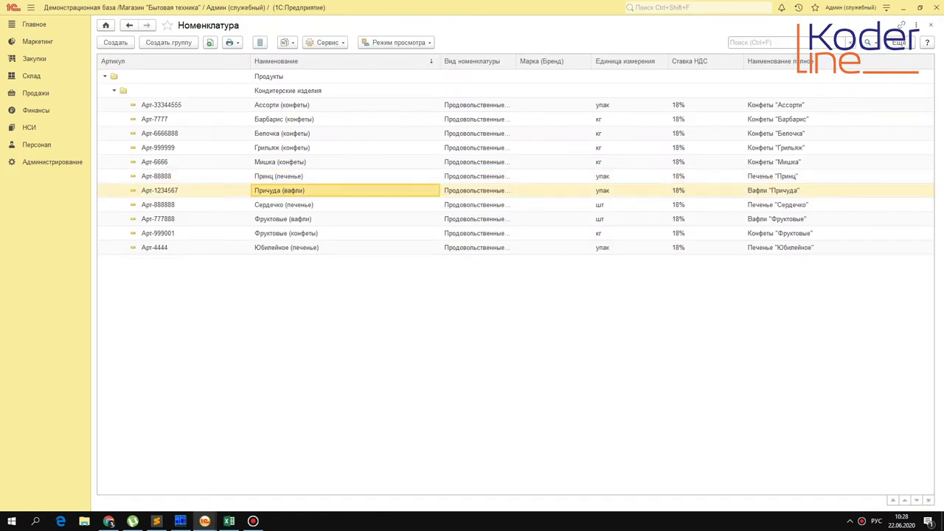
pyautogui.doubleClick(286, 189)
pyautogui.click(269, 42)
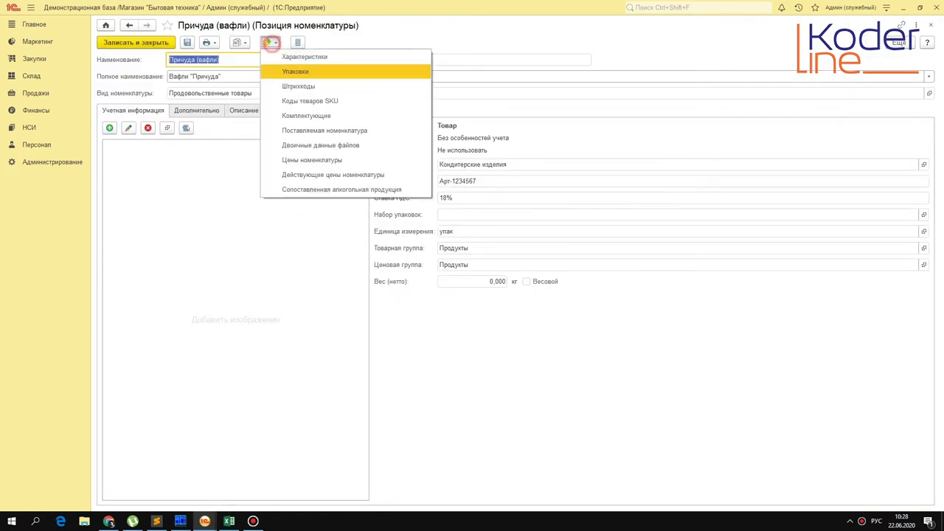
pyautogui.click(324, 86)
pyautogui.click(116, 43)
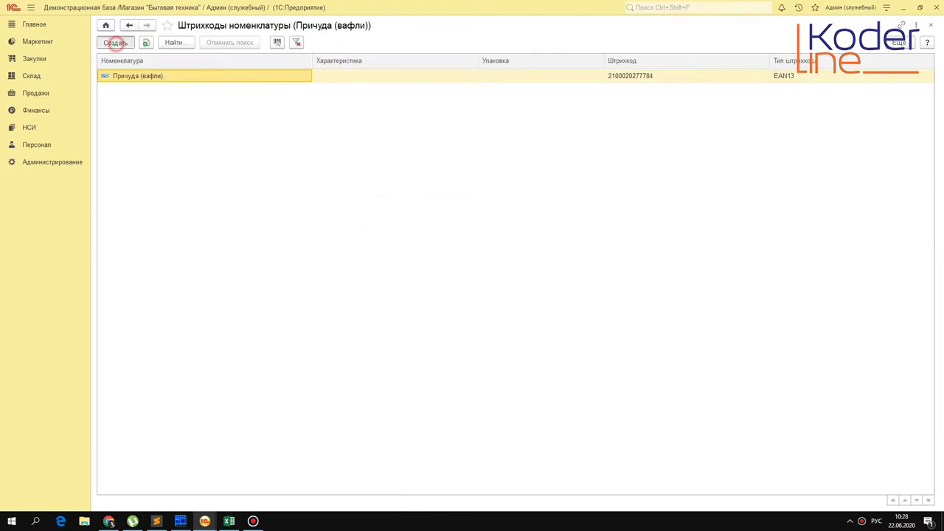
pyautogui.click(432, 289)
pyautogui.write('2200102000158')
pyautogui.click(508, 303)
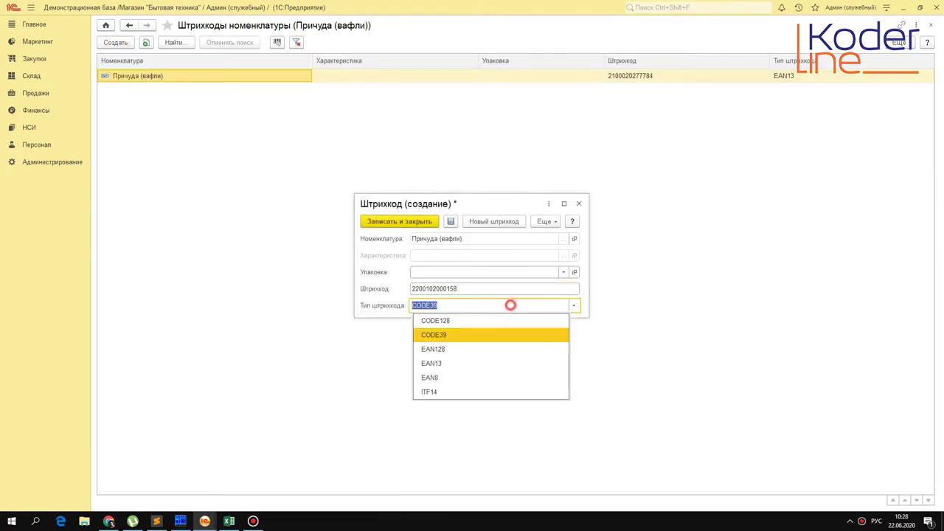
pyautogui.click(460, 364)
pyautogui.click(450, 221)
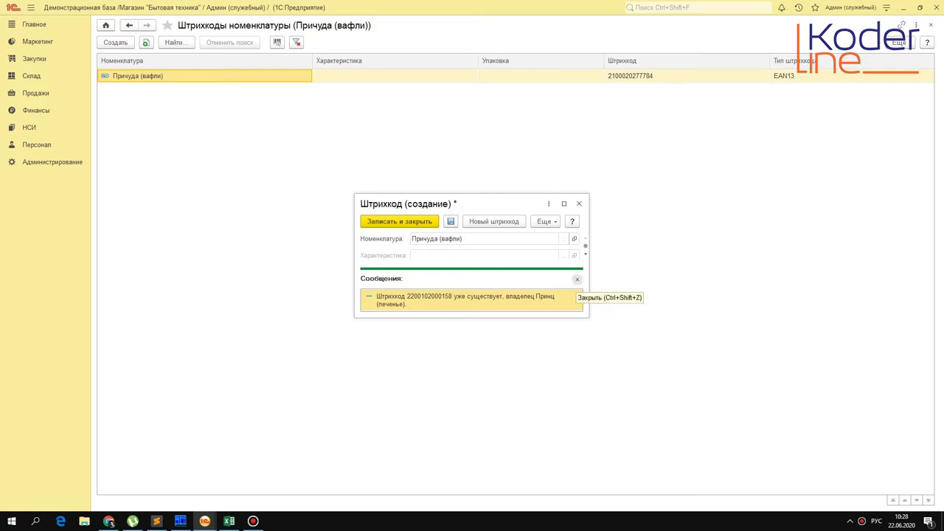
pyautogui.click(577, 279)
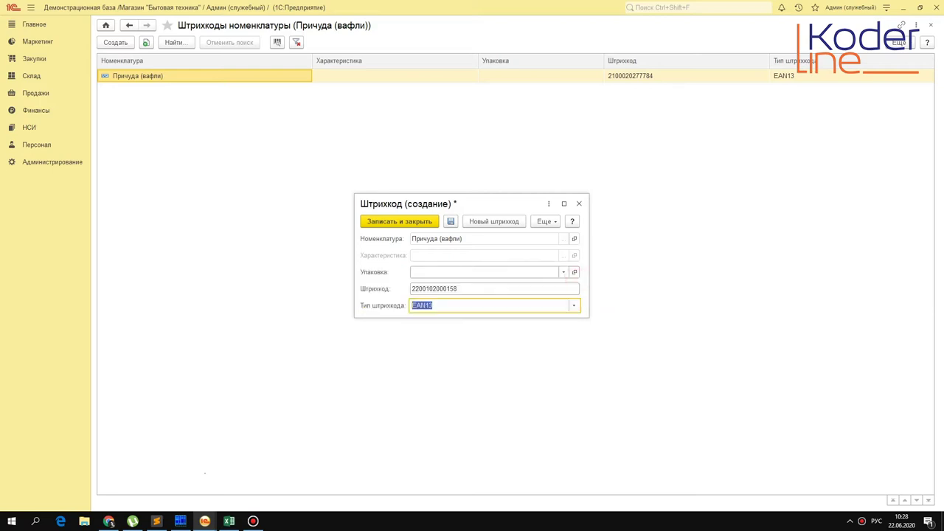
pyautogui.click(51, 161)
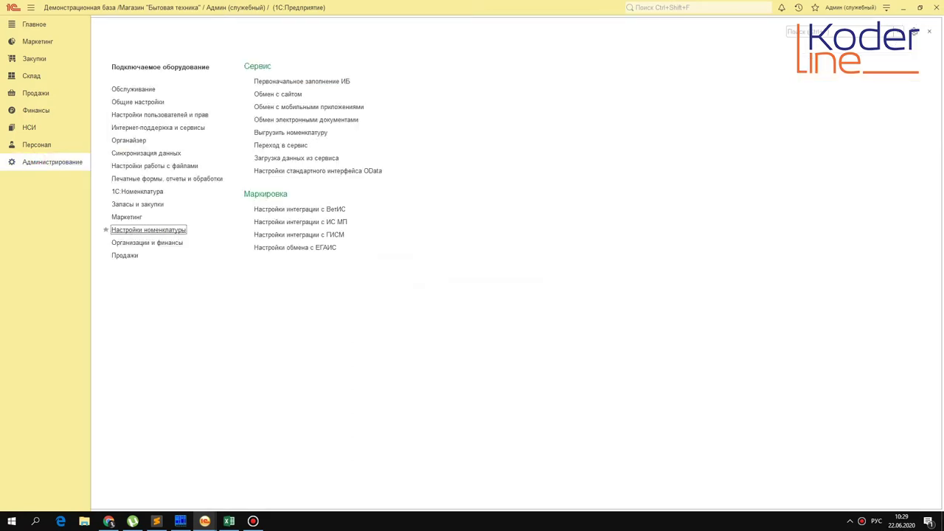
pyautogui.click(158, 230)
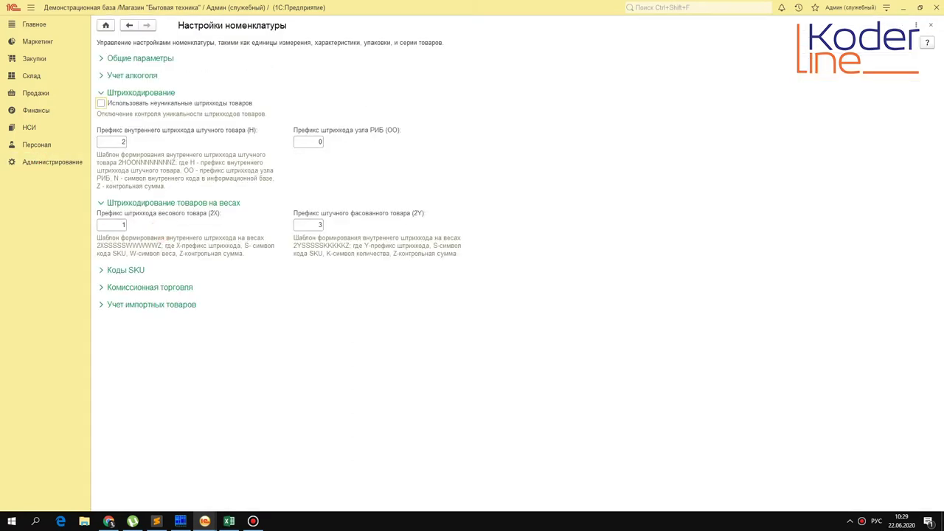
pyautogui.click(101, 103)
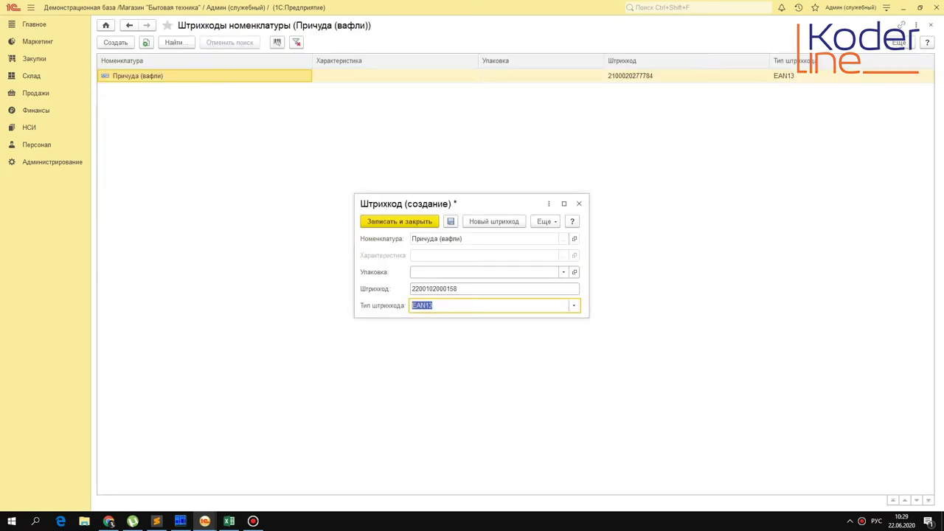
pyautogui.click(451, 222)
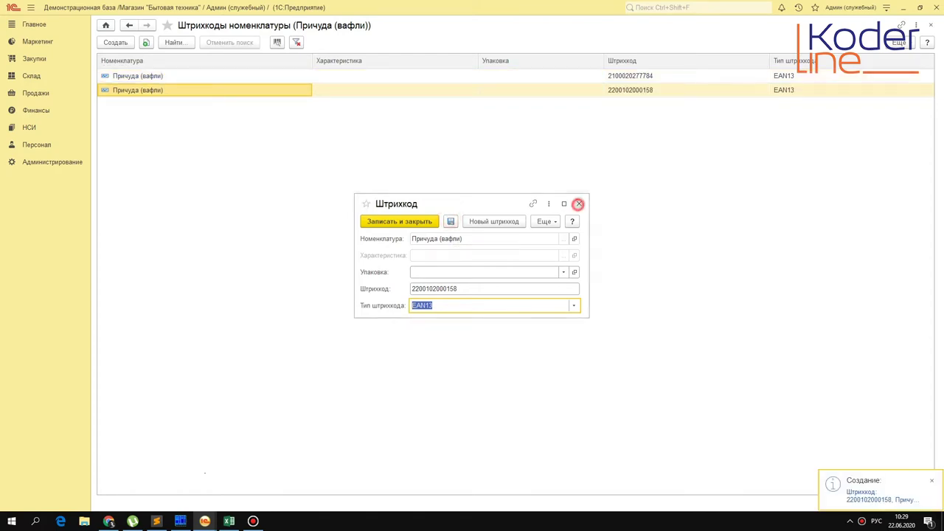
pyautogui.click(579, 204)
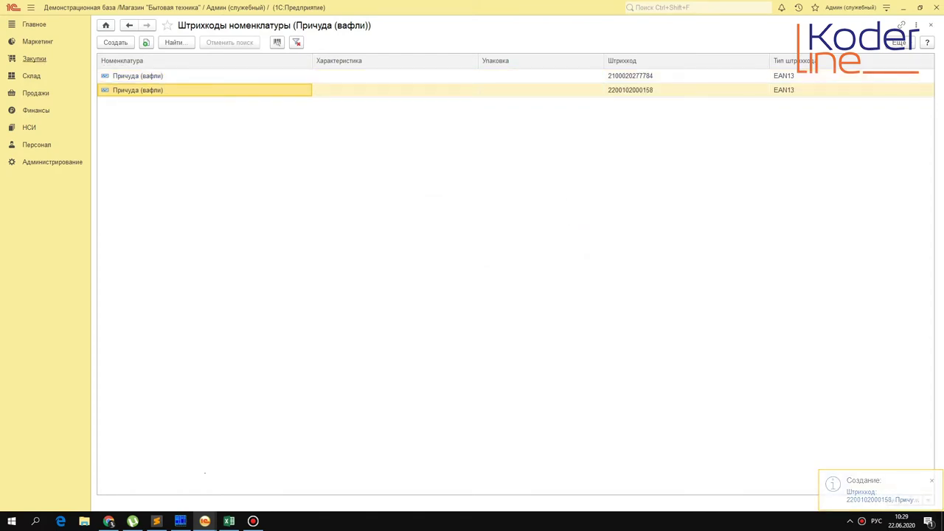
# - Create a new customer order (Заказ покупателя) from the sales section and show its goods table
pyautogui.click(35, 93)
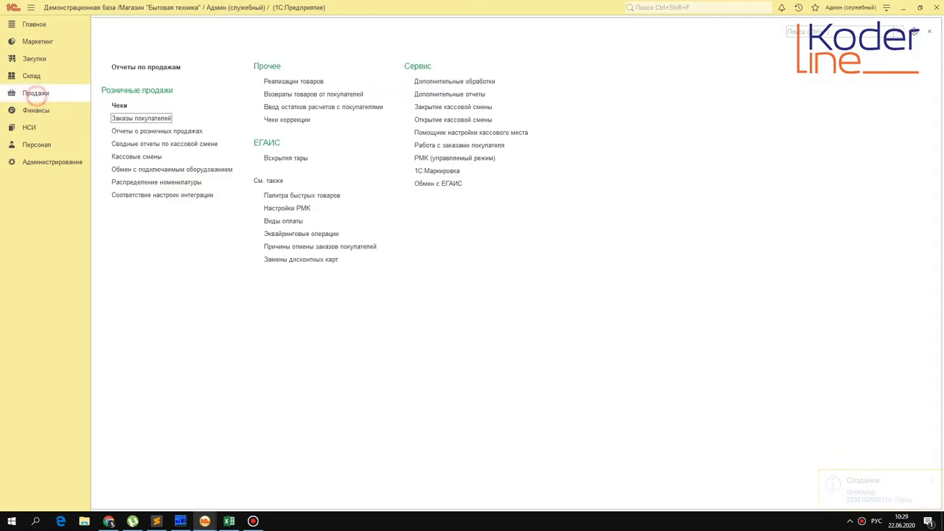
pyautogui.click(136, 119)
pyautogui.click(110, 70)
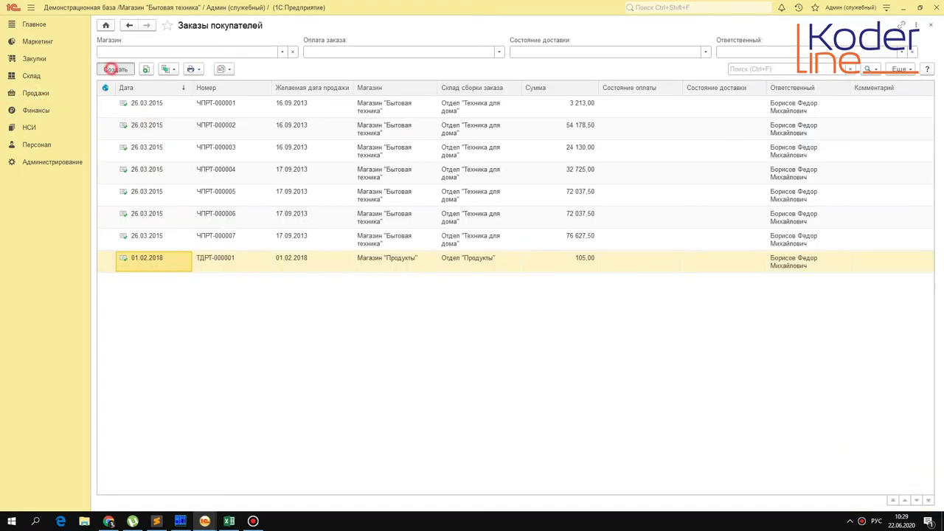
pyautogui.click(152, 59)
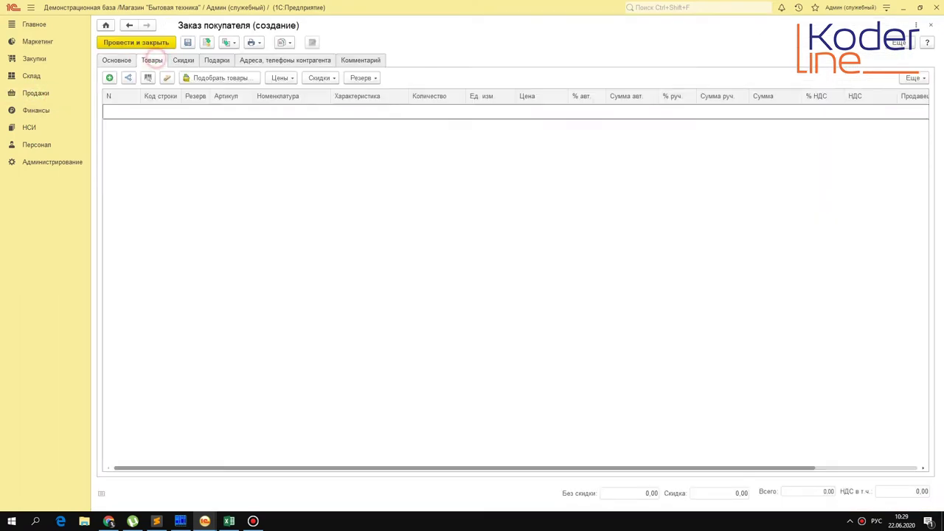
pyautogui.press('F7')
pyautogui.write('2200102000158')
pyautogui.press('Return')
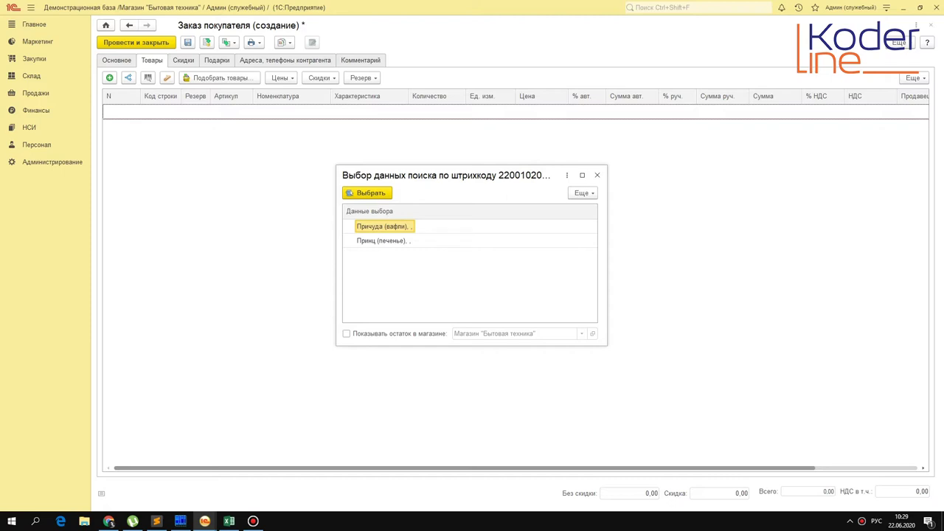
pyautogui.click(392, 240)
pyautogui.click(396, 226)
pyautogui.click(389, 241)
pyautogui.doubleClick(395, 228)
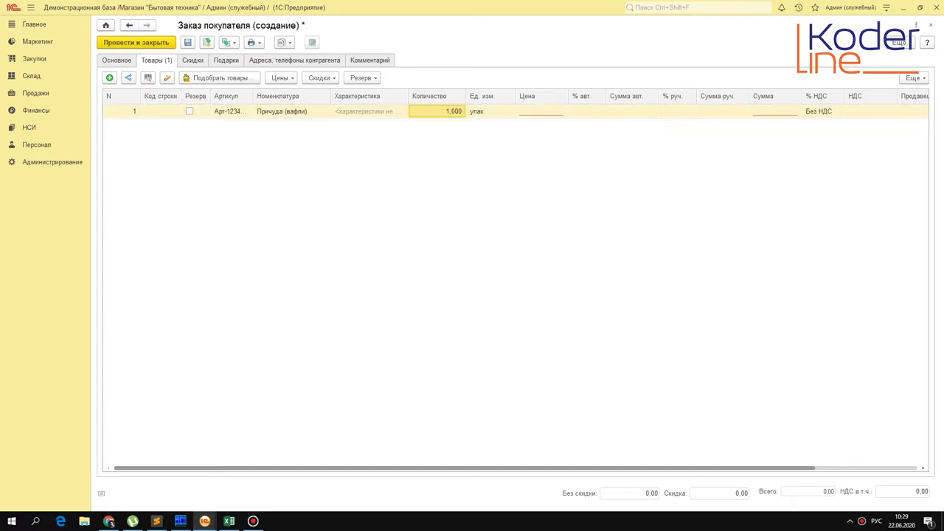
pyautogui.press('Delete')
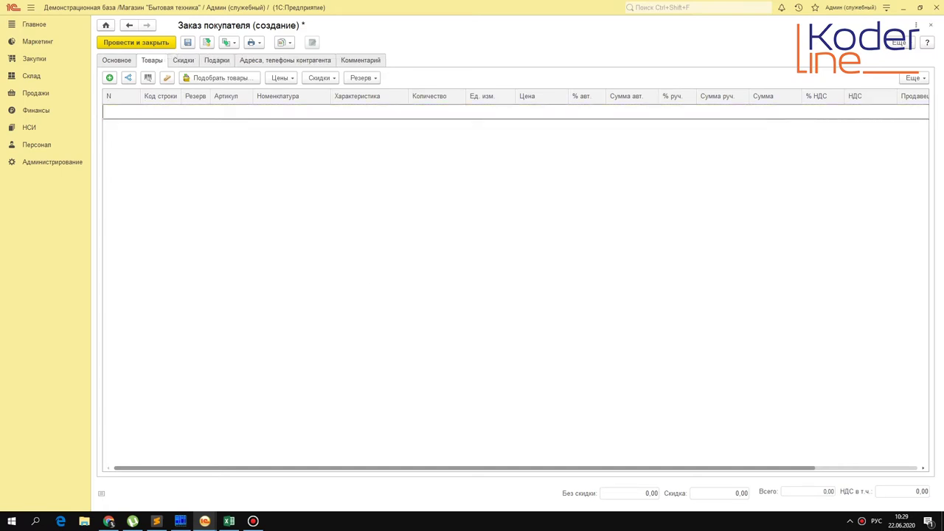
pyautogui.write('2200102000158')
pyautogui.press('Return')
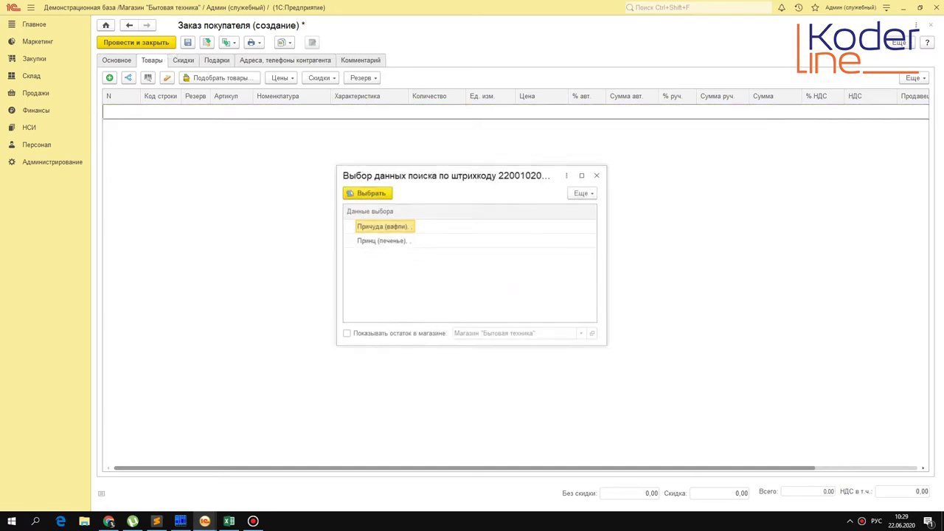
pyautogui.click(398, 239)
pyautogui.doubleClick(394, 241)
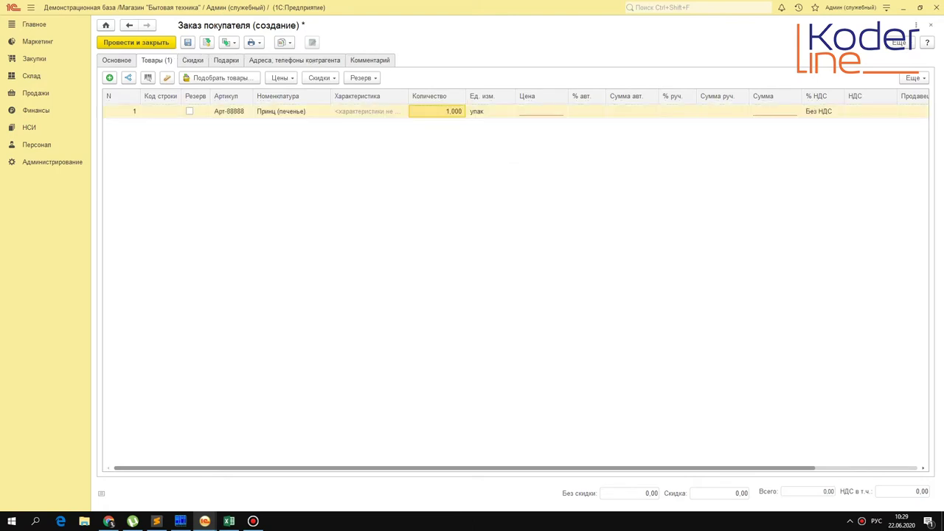
pyautogui.press('Escape')
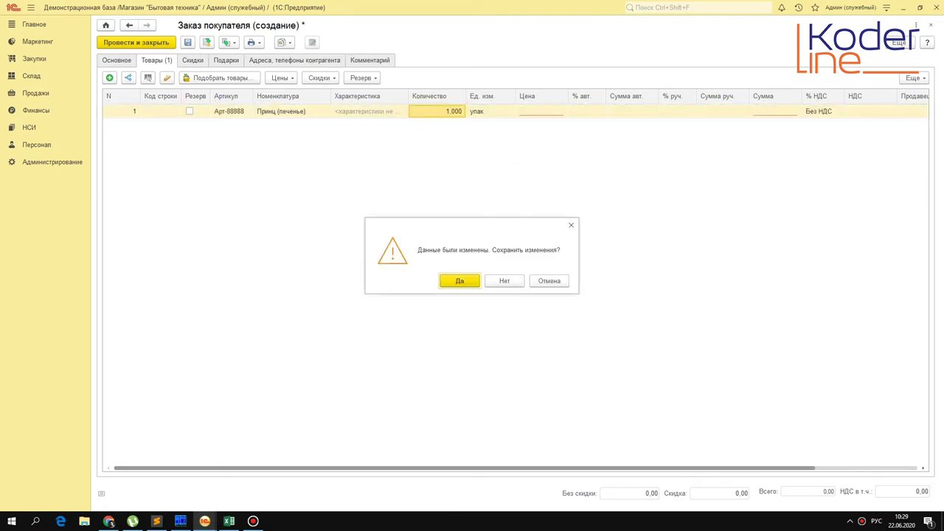
pyautogui.click(504, 280)
# - Open the item settings and examine the barcode prefixes for weighed and piece-packed goods under Штрихкодирование товаров на весах
pyautogui.click(47, 164)
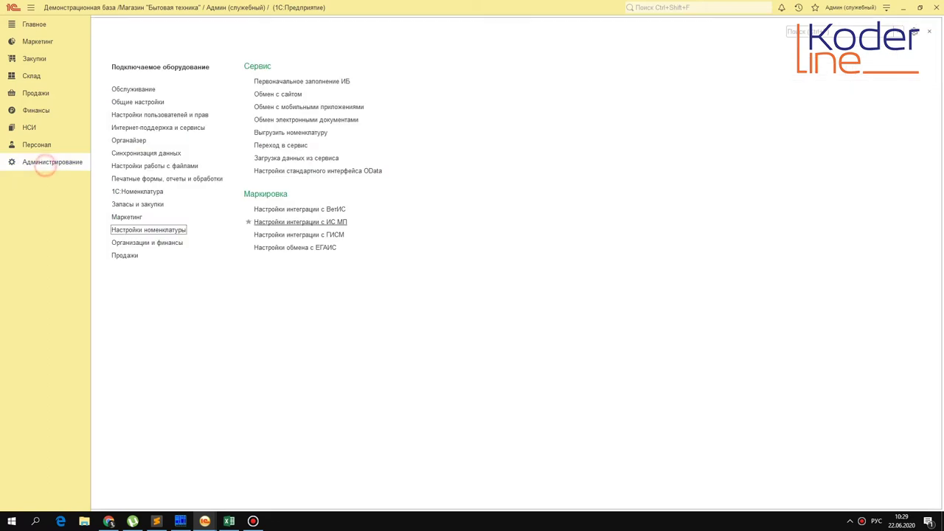
pyautogui.click(163, 230)
pyautogui.click(101, 92)
pyautogui.click(101, 203)
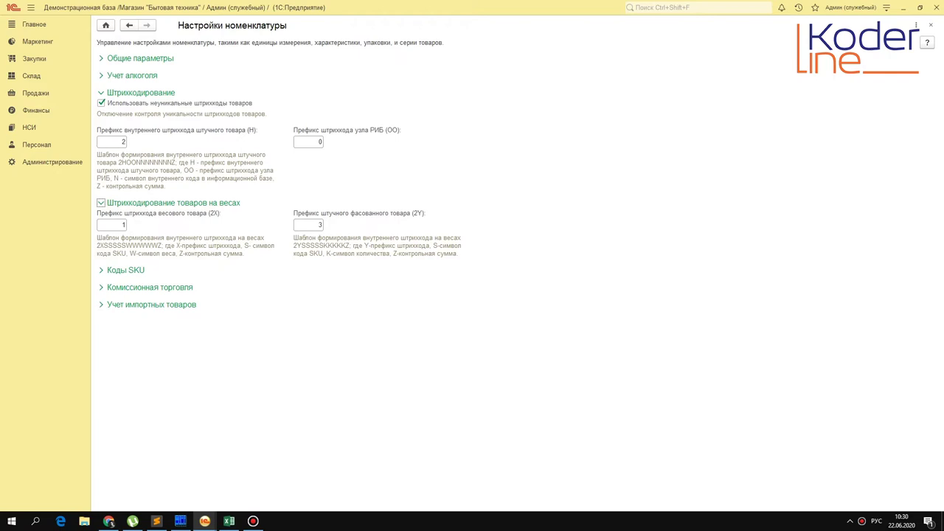
pyautogui.click(121, 222)
pyautogui.click(318, 225)
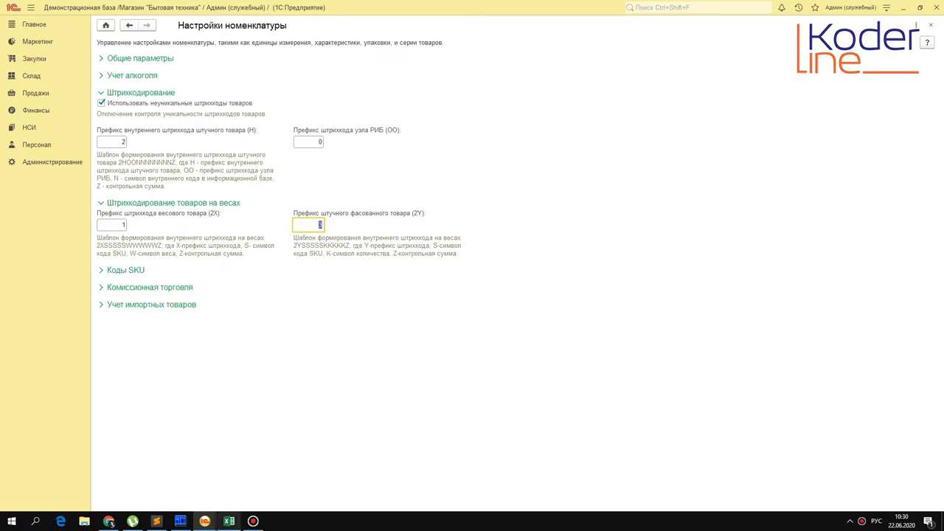
# - Switch to the Excel workbook Книга1 and examine the prefix positions in the weighed and packed barcode layouts
pyautogui.moveTo(229, 521)
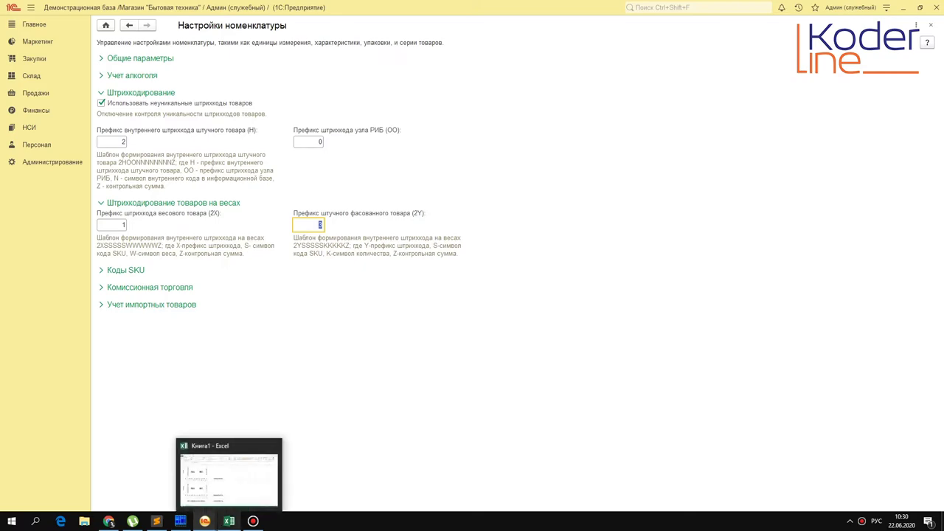
pyautogui.click(238, 475)
pyautogui.click(131, 163)
pyautogui.press('Left')
pyautogui.press('Left')
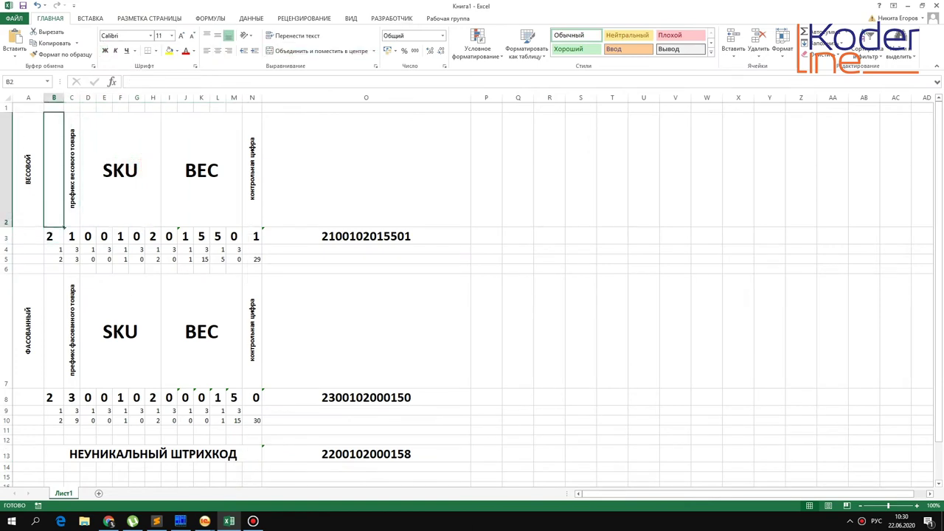
pyautogui.press('Down')
pyautogui.press('Right')
pyautogui.hotkey('shift', 'Up')
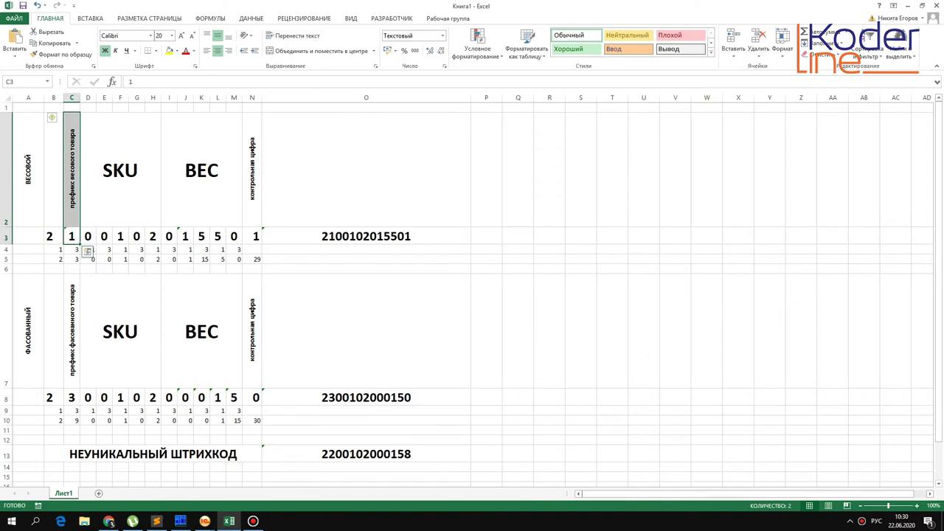
pyautogui.click(72, 330)
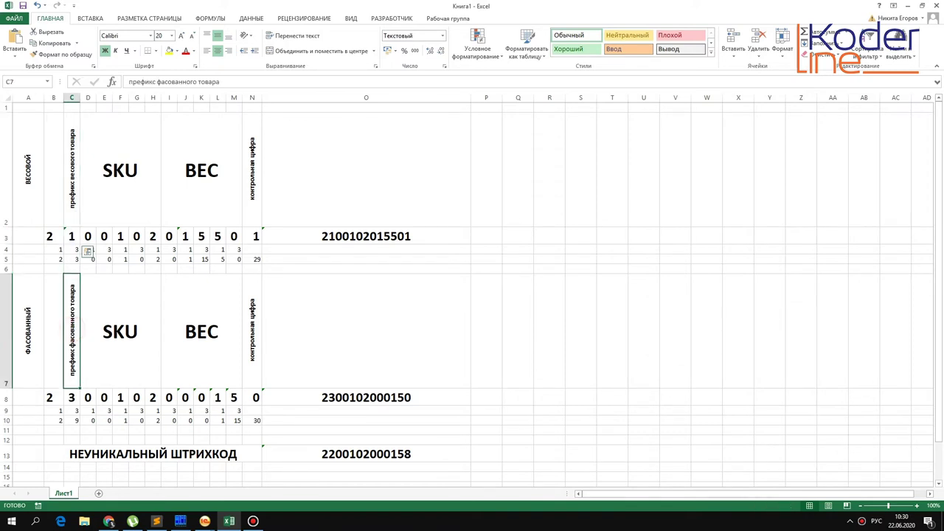
# - Compare the weighed and packed prefixes in the 1C item settings with the prefix digits in the Excel barcode layouts
pyautogui.click(204, 520)
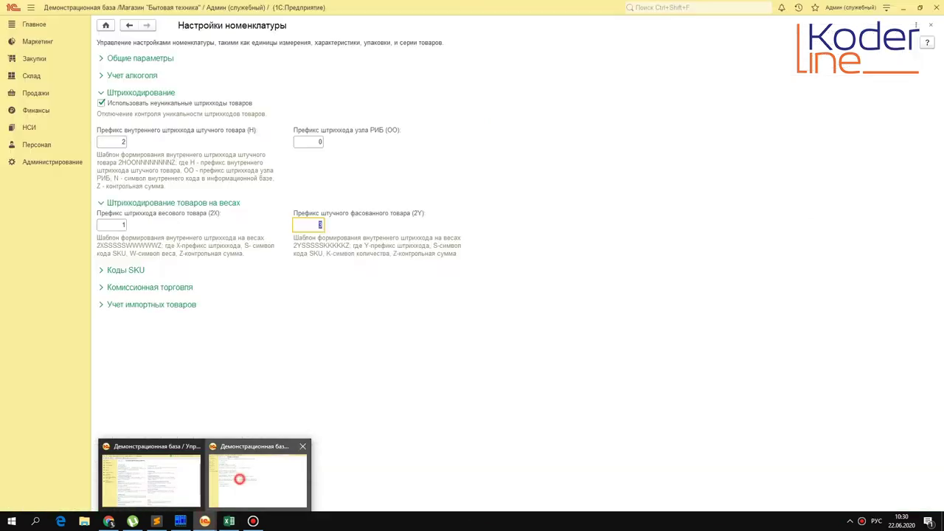
pyautogui.click(258, 478)
pyautogui.click(118, 224)
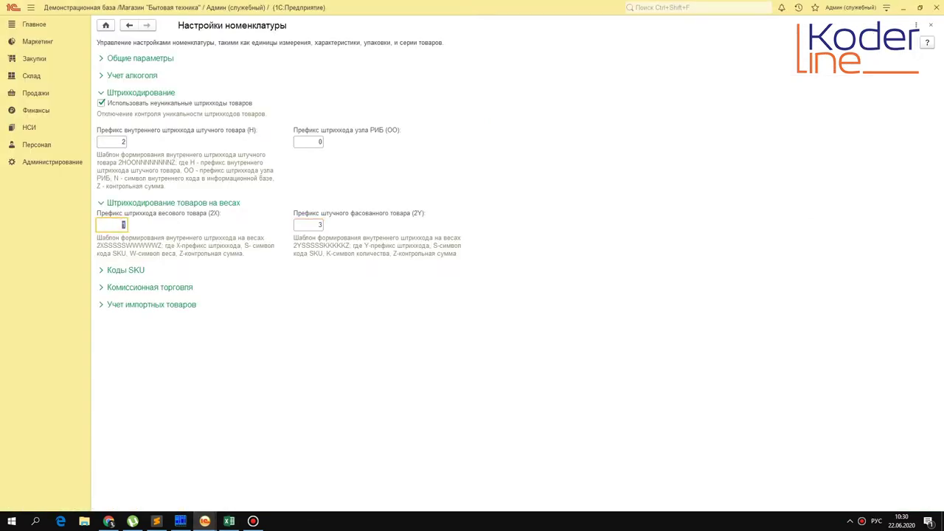
pyautogui.click(318, 224)
pyautogui.moveTo(229, 521)
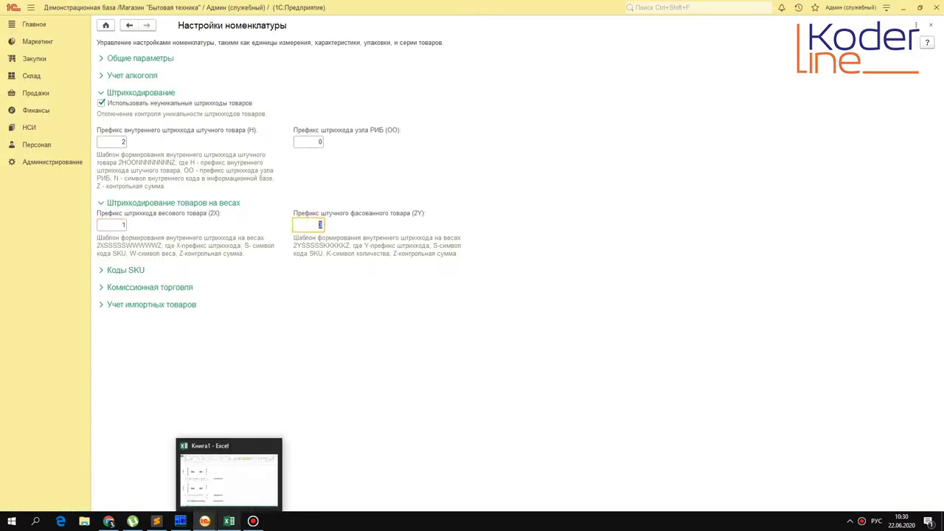
pyautogui.click(238, 455)
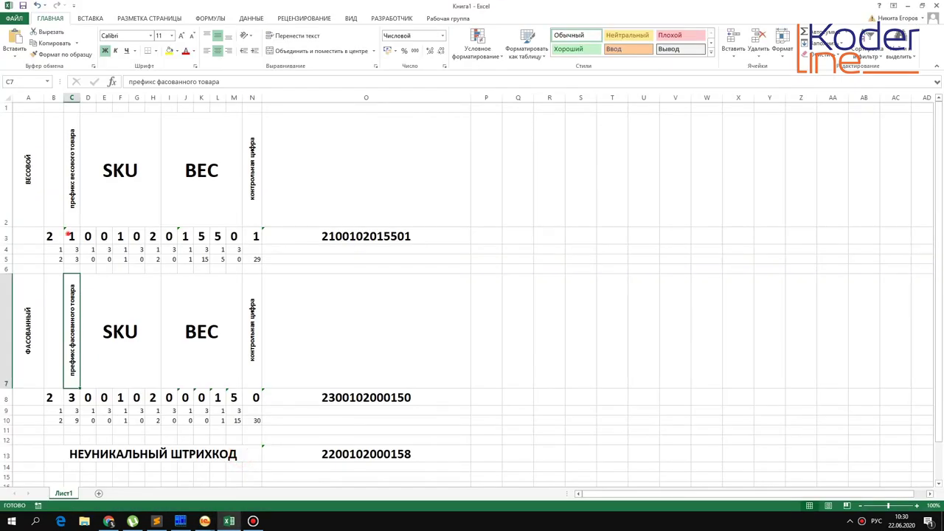
pyautogui.click(70, 235)
pyautogui.click(71, 397)
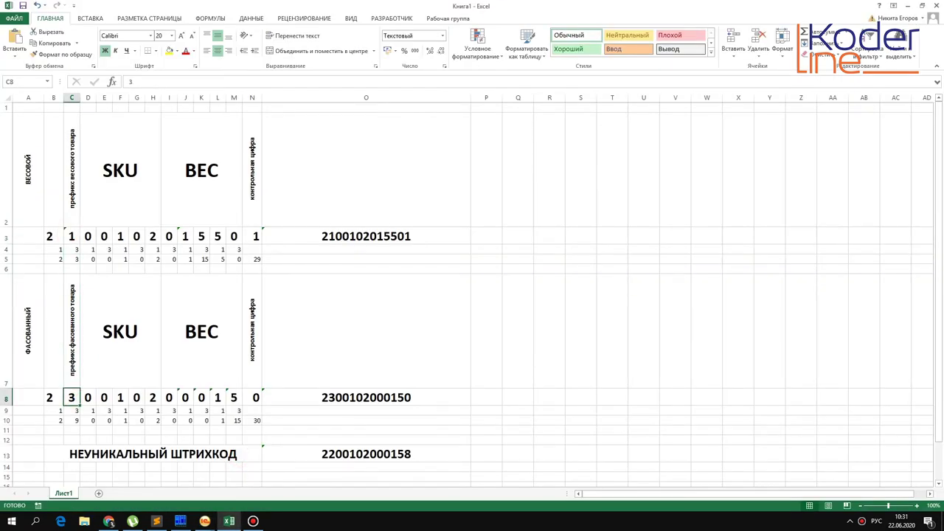
# - Examine the check-digit multipliers in row 4 beneath the digits of the weighed-goods barcode
pyautogui.click(54, 249)
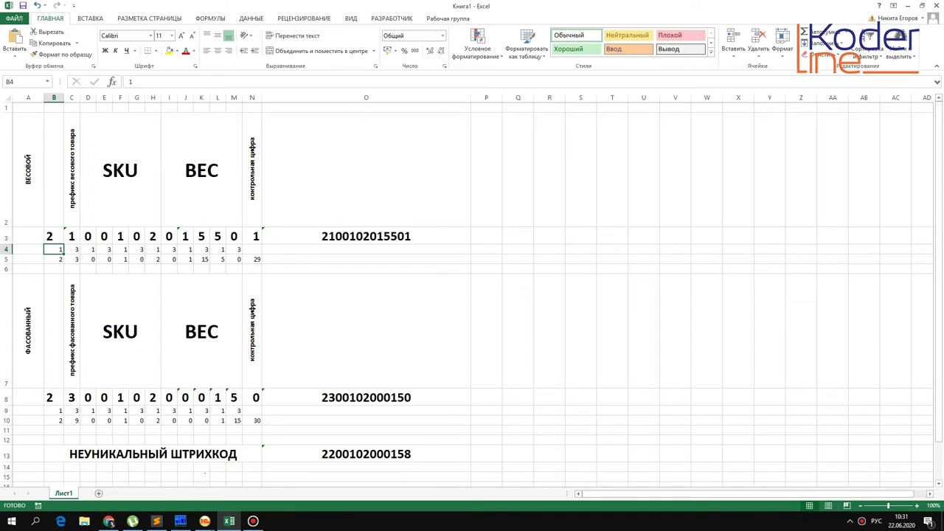
pyautogui.press('Right')
pyautogui.press('Right')
pyautogui.press('Right')
pyautogui.press('Right')
pyautogui.press('Right')
pyautogui.press('Right')
pyautogui.press('Right')
pyautogui.press('Right')
pyautogui.press('Right')
pyautogui.press('Right')
pyautogui.press('Right')
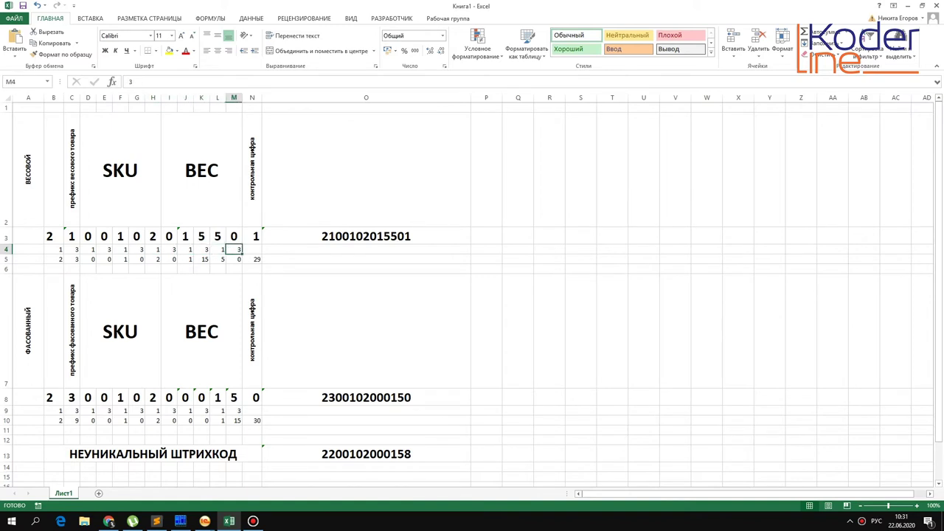
pyautogui.press('Left')
pyautogui.press('Left')
pyautogui.press('Left')
pyautogui.press('Left')
pyautogui.press('Left')
pyautogui.press('Left')
pyautogui.press('Left')
pyautogui.press('Left')
pyautogui.press('Left')
pyautogui.press('Left')
pyautogui.press('Left')
pyautogui.press('Up')
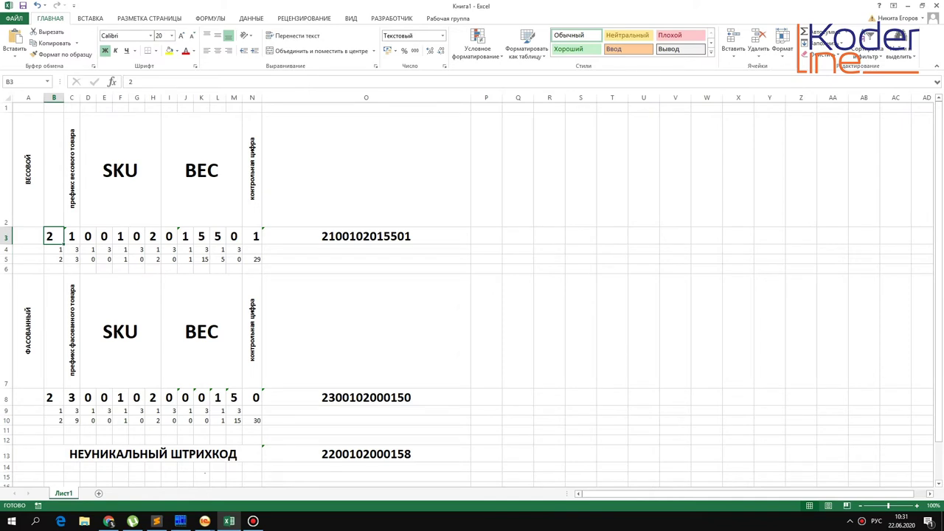
pyautogui.press('Down')
pyautogui.press('Right')
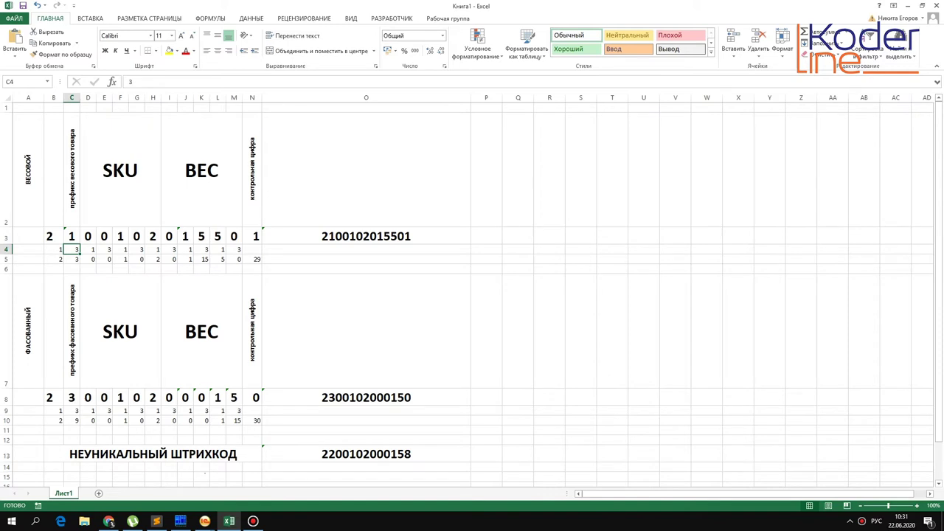
# - Inspect the sum formula in N5 and how it relates to the weighed barcode's digits and its check digit in N3
pyautogui.click(251, 259)
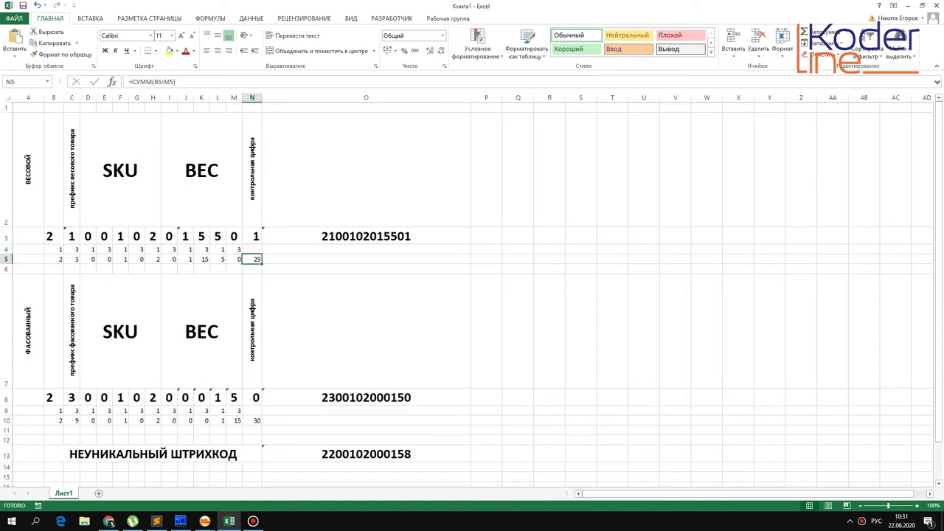
pyautogui.press('F2')
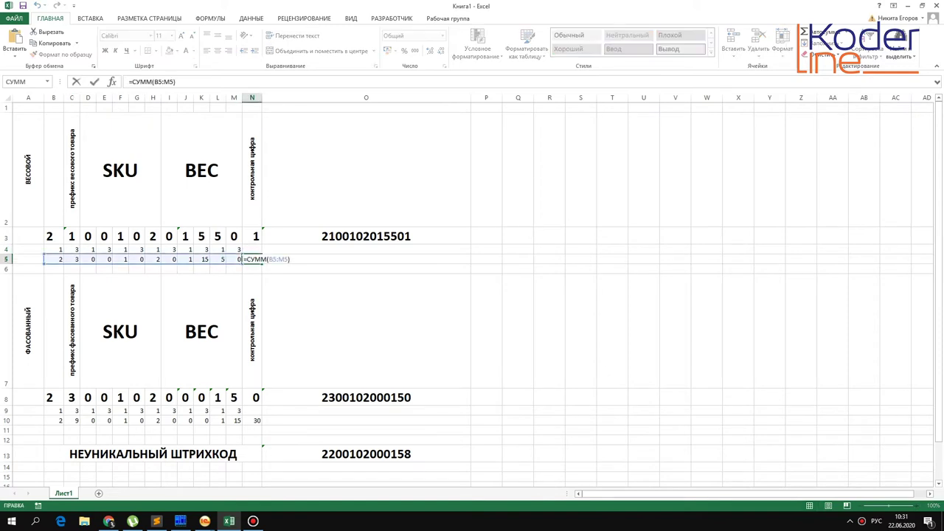
pyautogui.press('Escape')
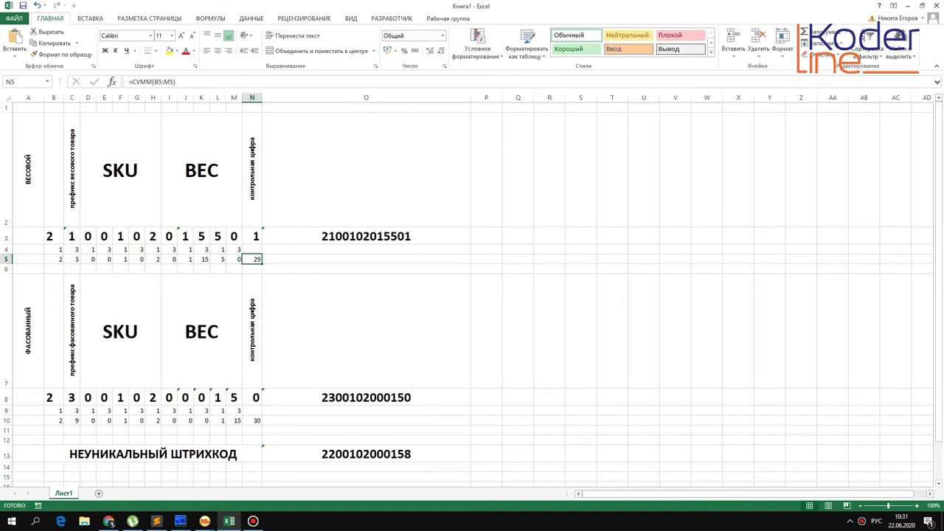
pyautogui.click(50, 236)
pyautogui.click(72, 236)
pyautogui.click(87, 236)
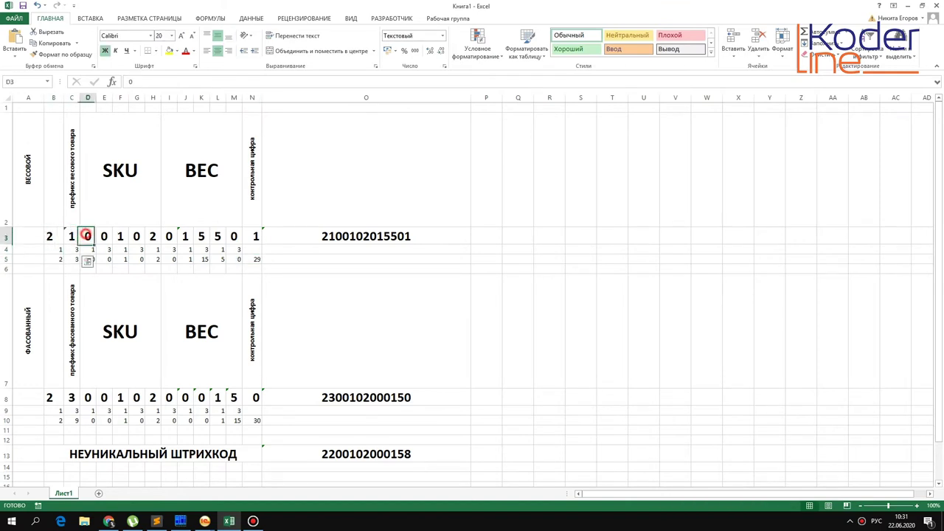
pyautogui.click(257, 258)
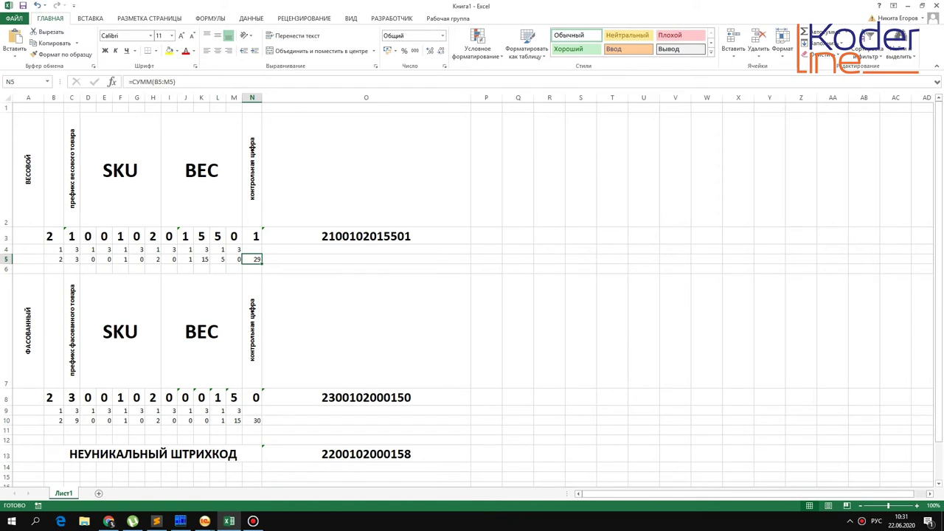
pyautogui.click(256, 236)
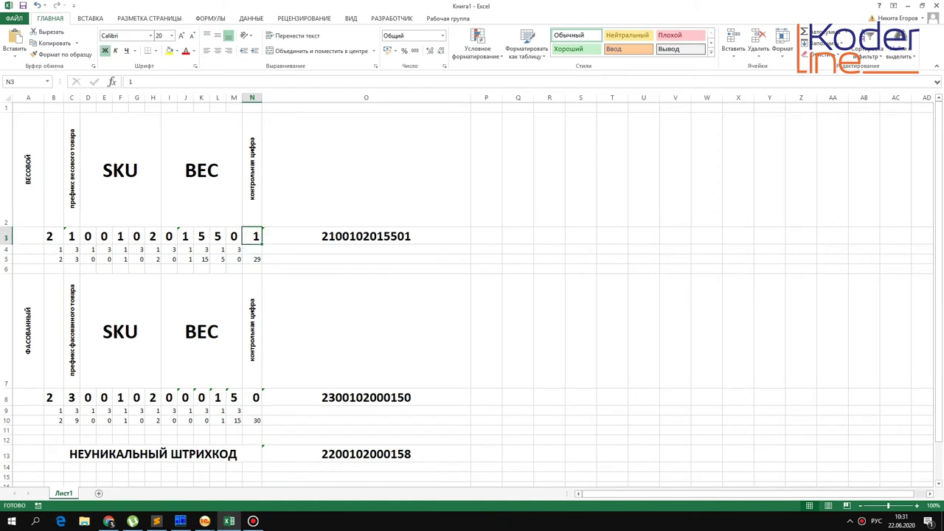
pyautogui.click(369, 230)
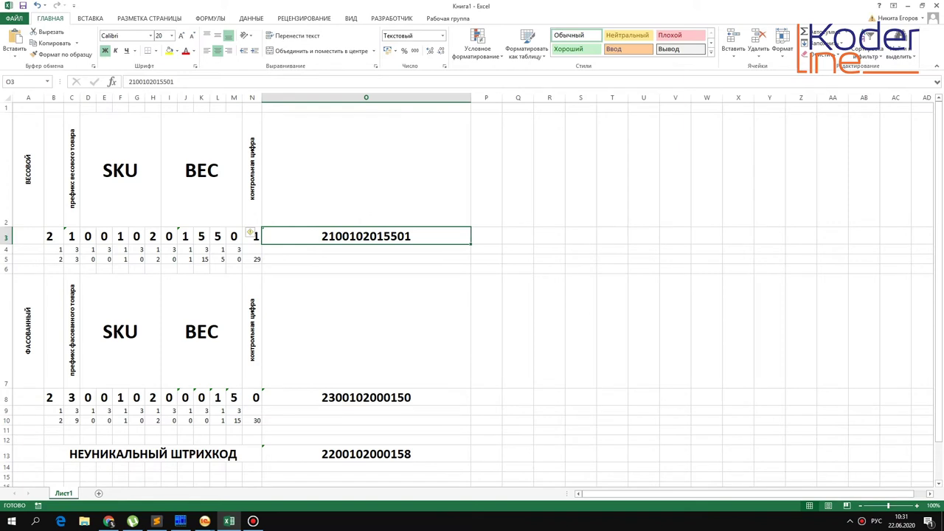
pyautogui.click(186, 236)
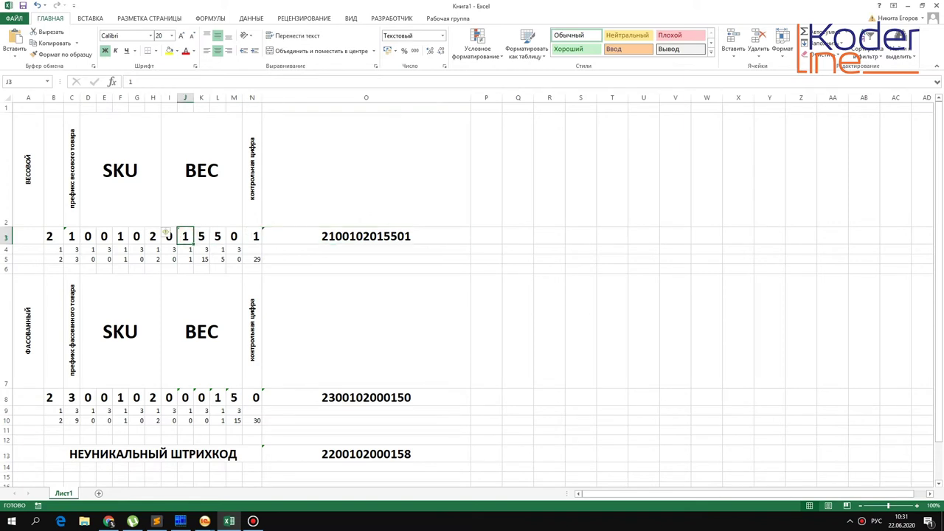
pyautogui.click(185, 242)
pyautogui.click(340, 235)
pyautogui.rightClick(351, 237)
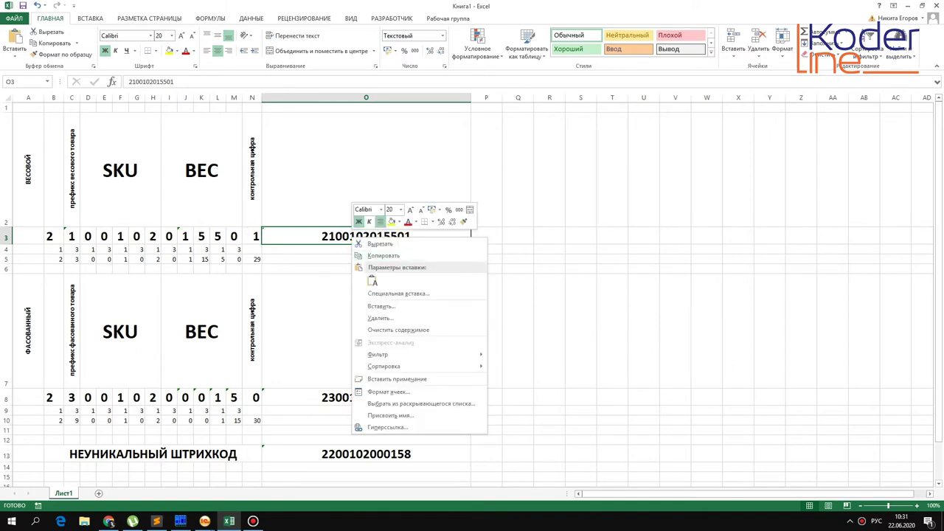
pyautogui.click(380, 255)
pyautogui.moveTo(204, 520)
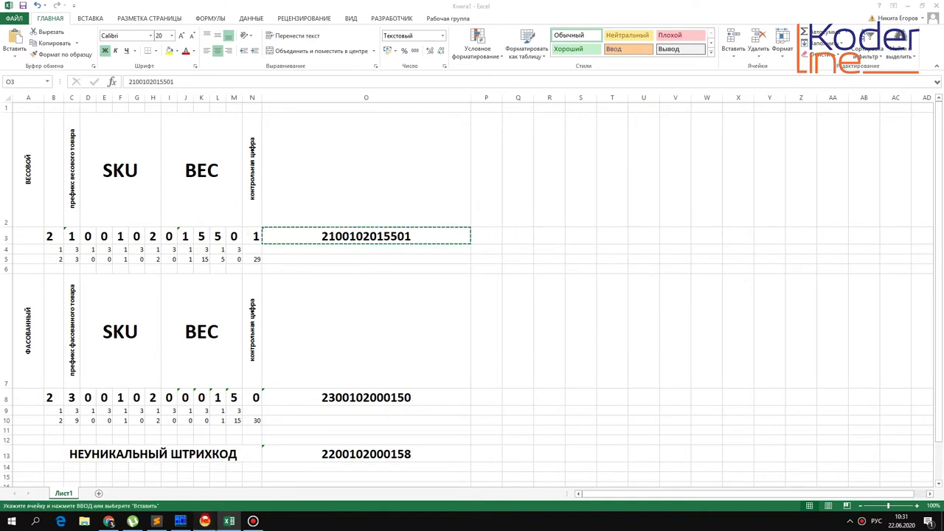
pyautogui.click(243, 476)
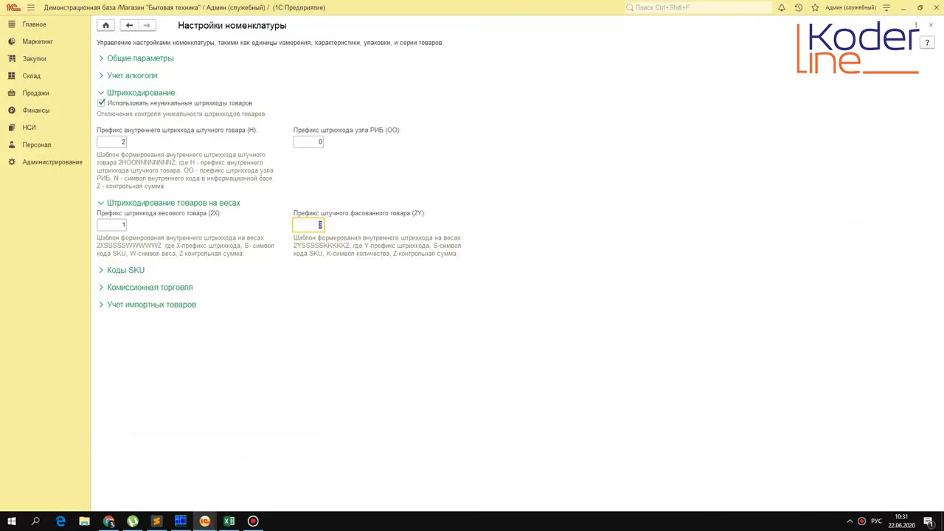
pyautogui.click(115, 68)
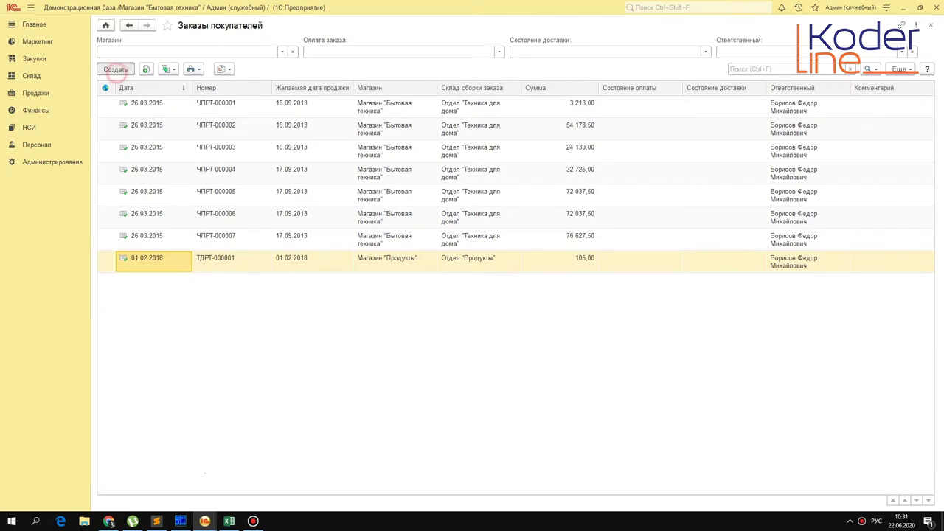
pyautogui.click(151, 60)
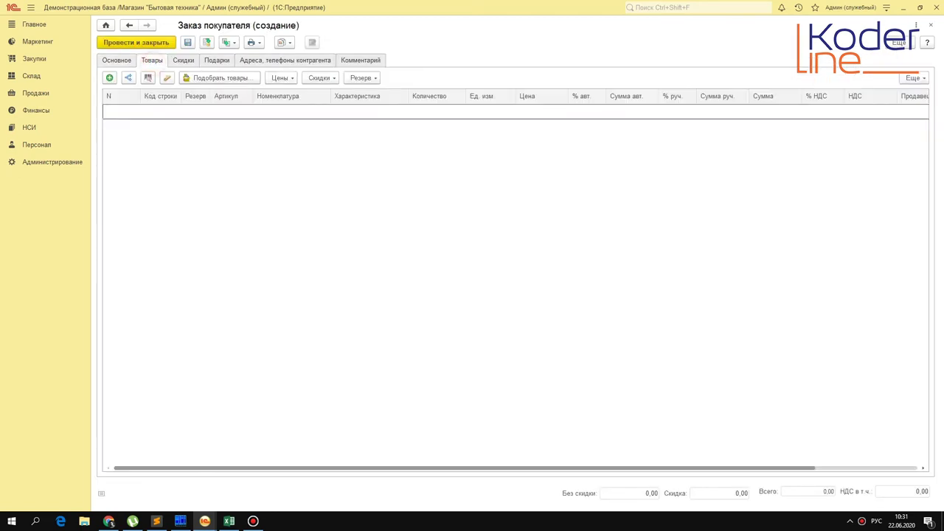
pyautogui.press('F7')
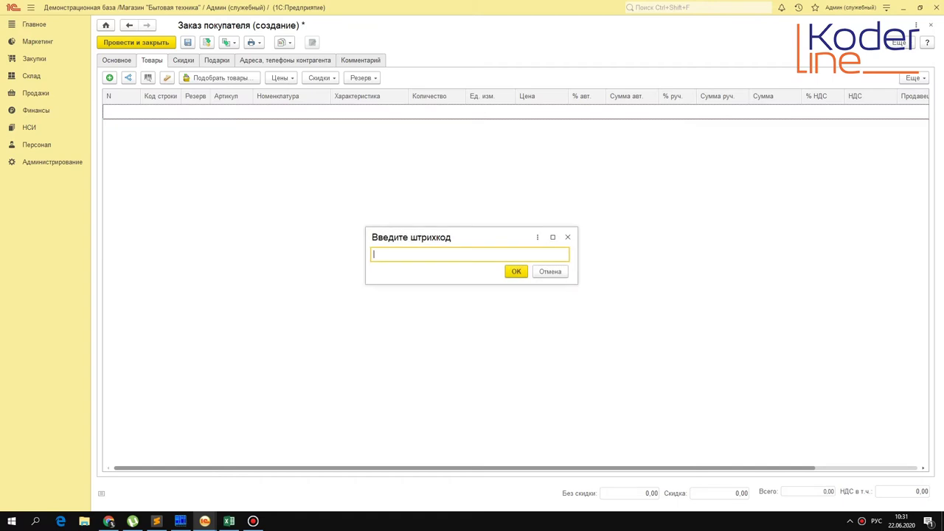
pyautogui.write('2100102015501')
pyautogui.press('BackSpace')
pyautogui.press('Return')
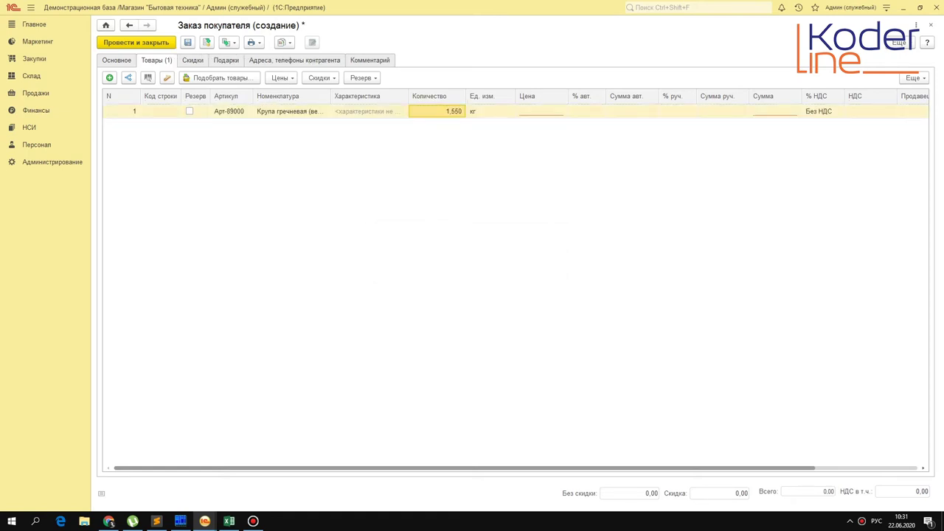
# - Widen the Номенклатура column to fit the full item name and check the added line's item and quantity
pyautogui.click(285, 112)
pyautogui.doubleClick(330, 96)
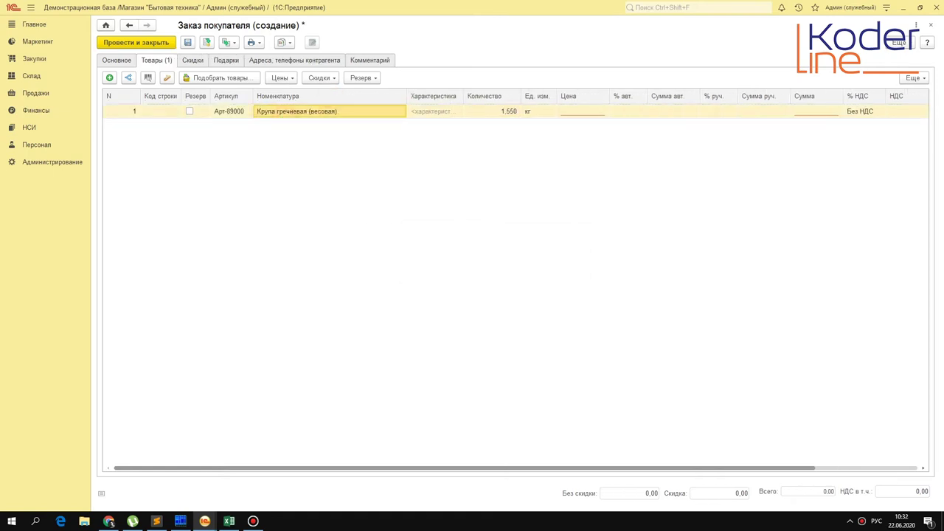
pyautogui.click(502, 111)
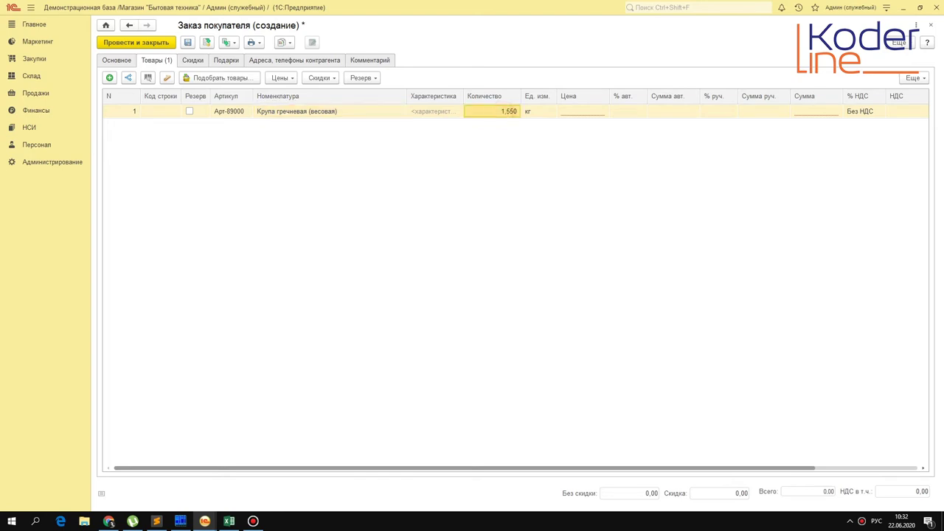
# - Open the item card of Крупа гречневая (весовая) from the order line and look up its SKU code
pyautogui.doubleClick(351, 110)
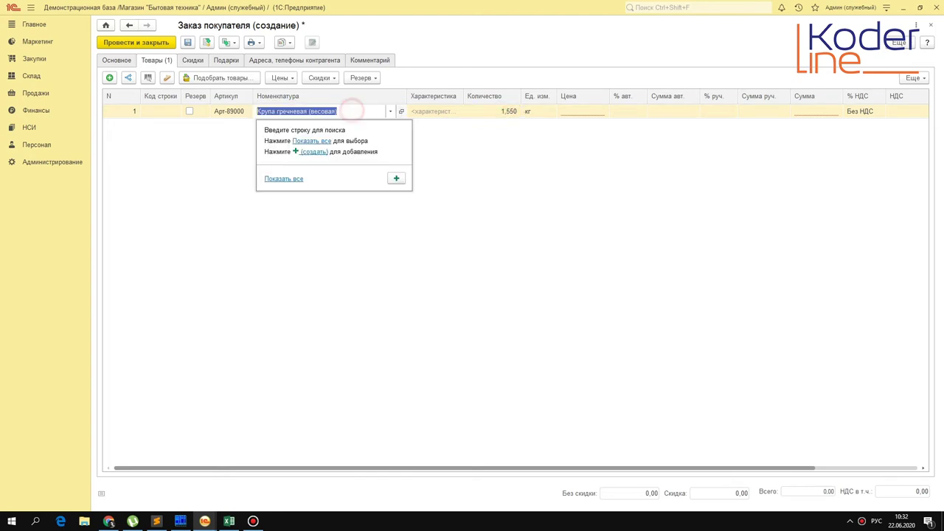
pyautogui.click(401, 112)
pyautogui.click(401, 111)
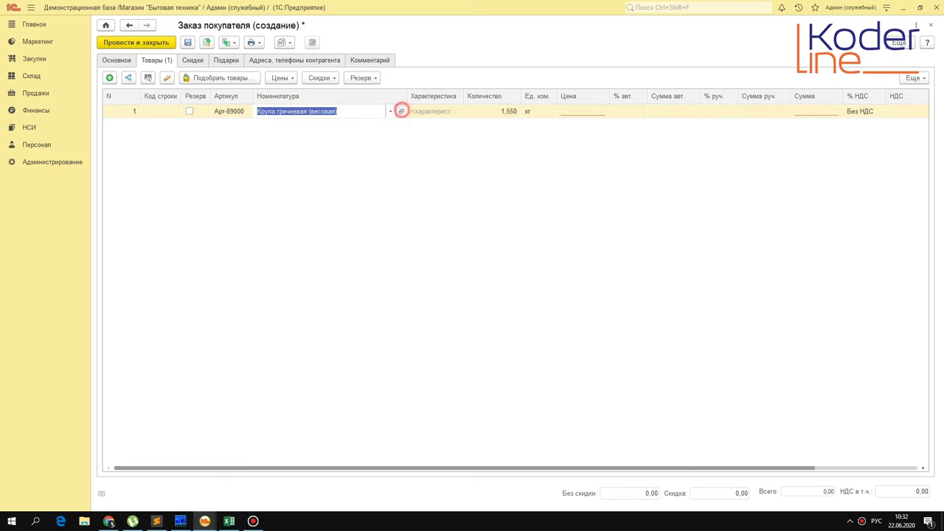
pyautogui.click(269, 42)
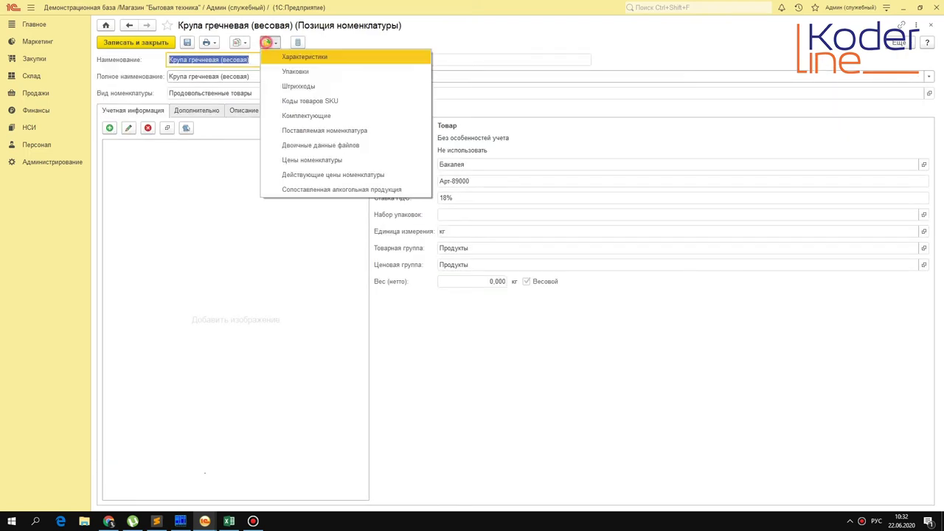
pyautogui.click(360, 98)
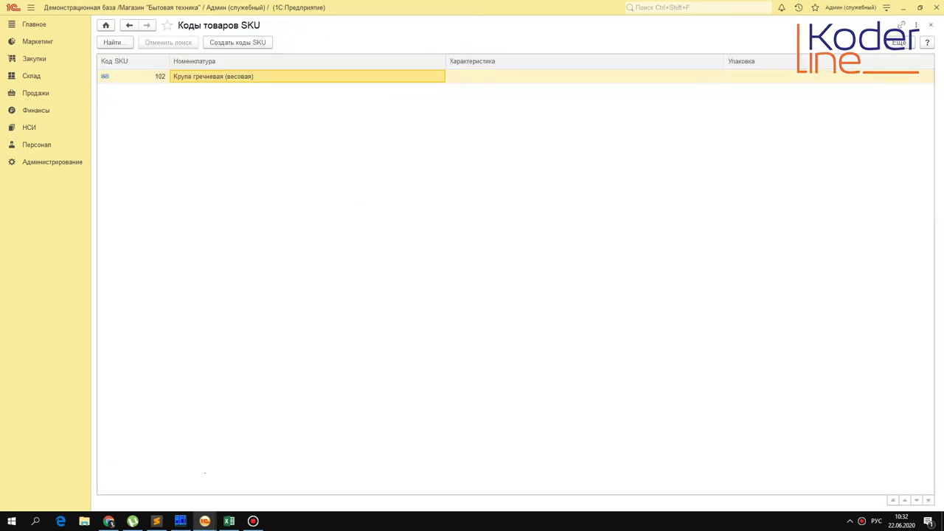
pyautogui.click(152, 76)
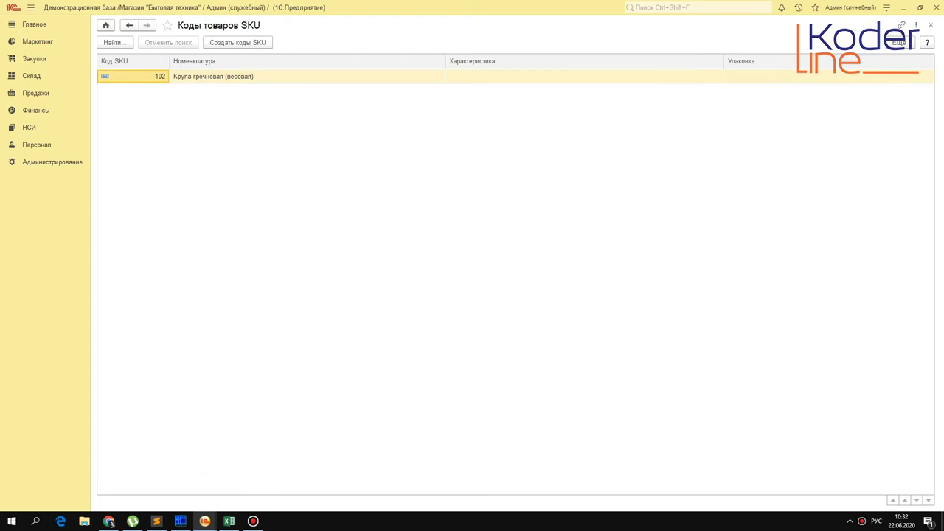
# - Switch to Excel and examine the SKU digits in D3:H3, then the gram and kilogram digits of the weight in row 3
pyautogui.moveTo(228, 521)
pyautogui.click(234, 485)
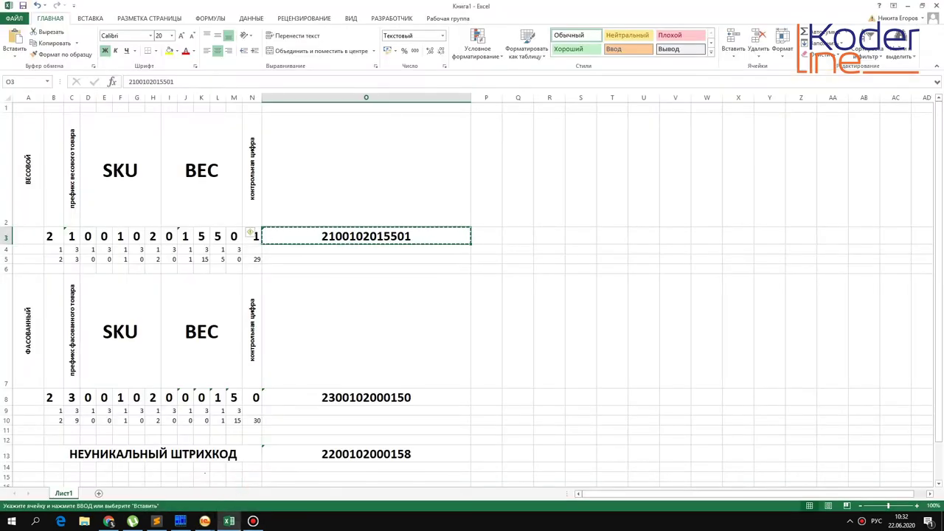
pyautogui.moveTo(88, 235); pyautogui.dragTo(152, 236)
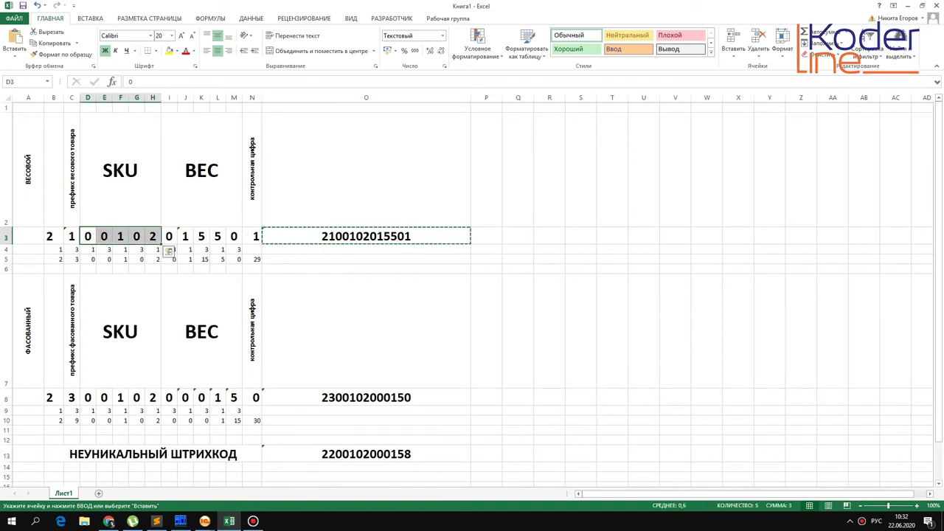
pyautogui.click(215, 236)
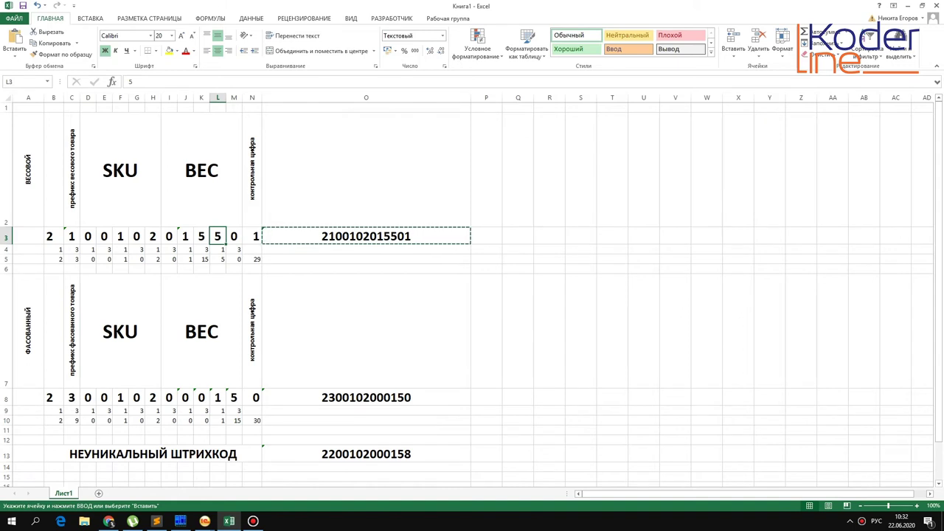
pyautogui.moveTo(233, 236); pyautogui.dragTo(201, 236)
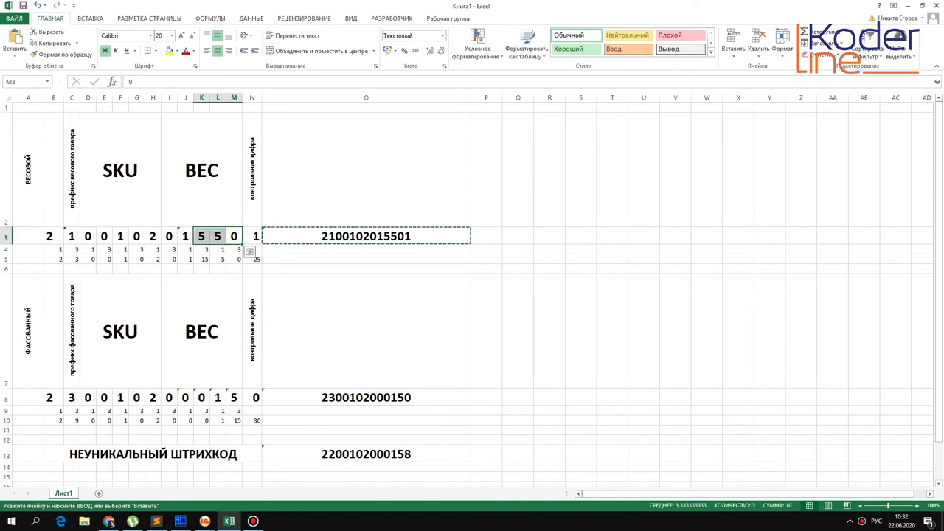
pyautogui.click(185, 236)
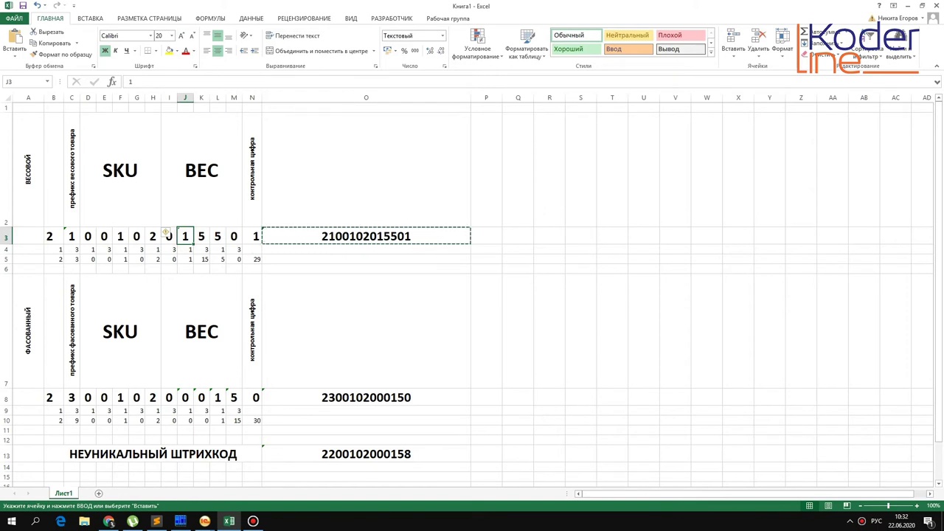
# - Return to the buckwheat item card in 1C and check whether its Штрихкоды list holds any barcodes
pyautogui.moveTo(204, 521)
pyautogui.click(255, 466)
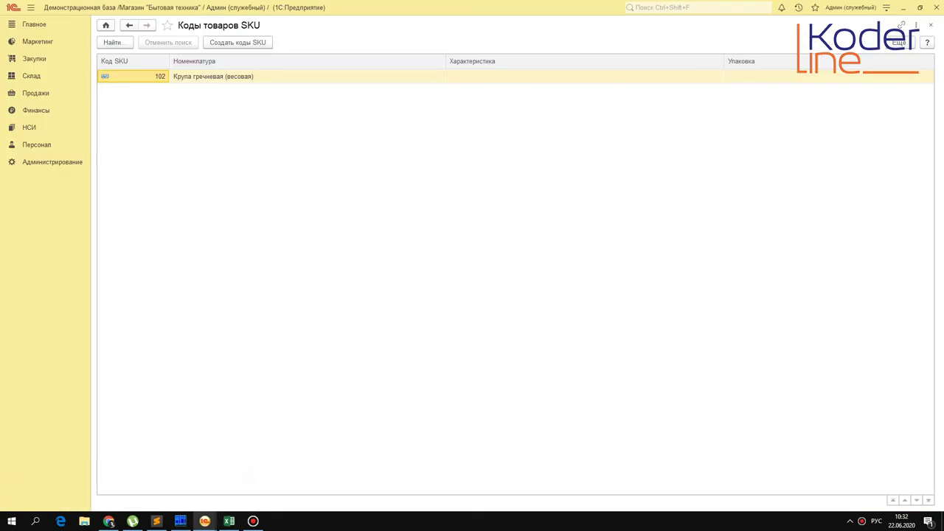
pyautogui.press('Return')
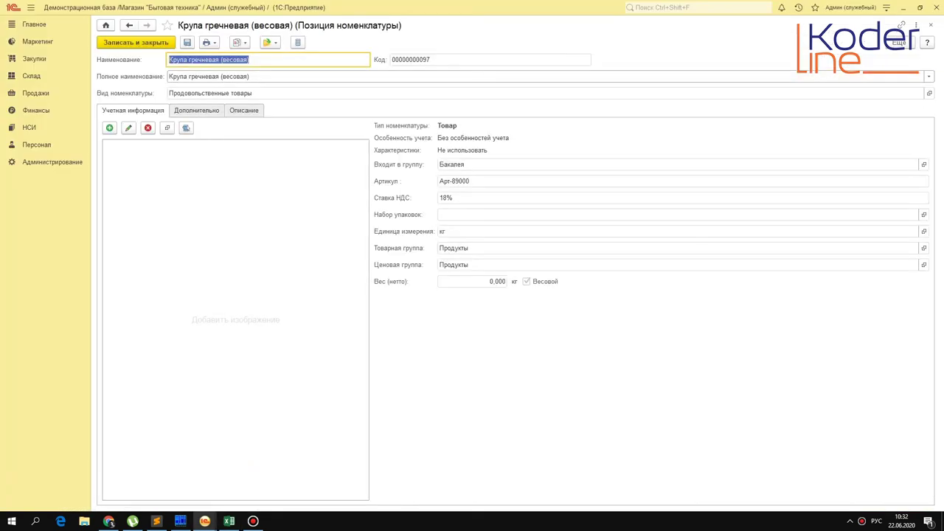
pyautogui.click(271, 42)
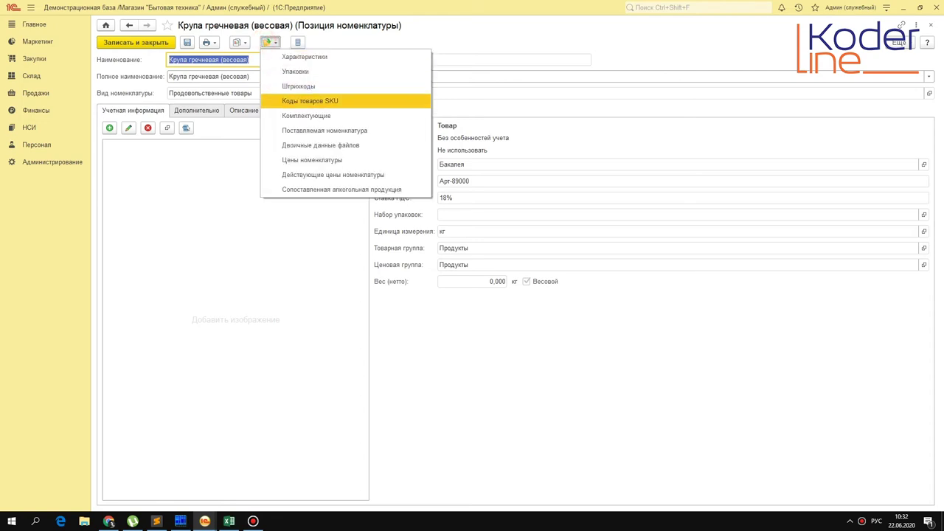
pyautogui.click(331, 87)
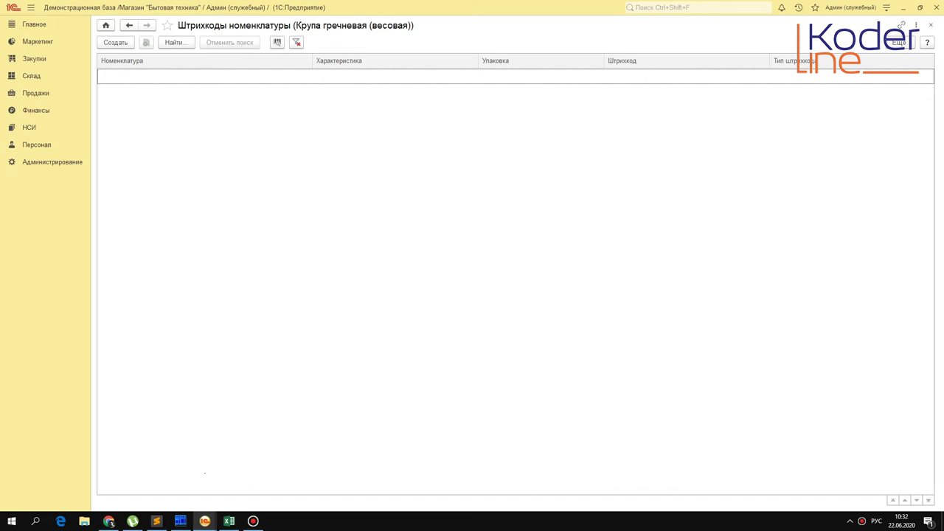
pyautogui.press('Escape')
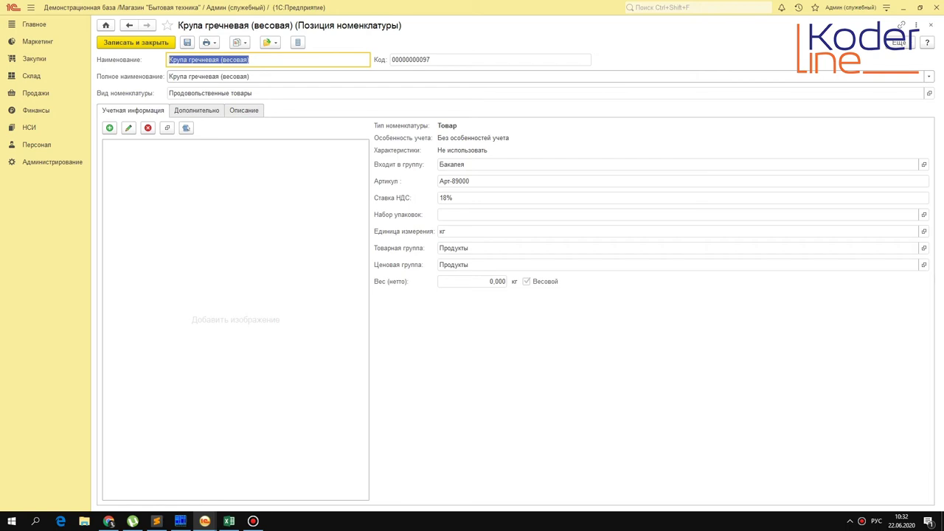
# - Allow editing of the buckwheat item's locked attributes and check its Весовой flag
pyautogui.click(898, 42)
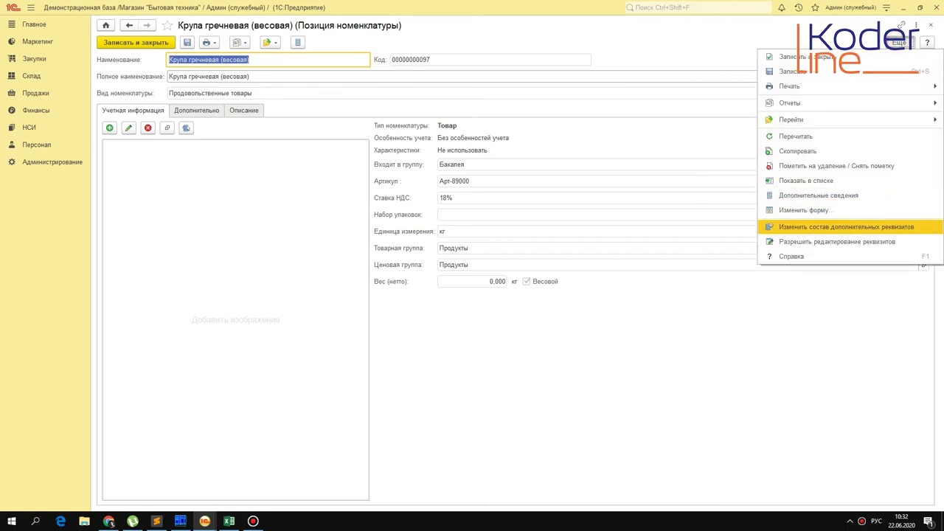
pyautogui.click(836, 241)
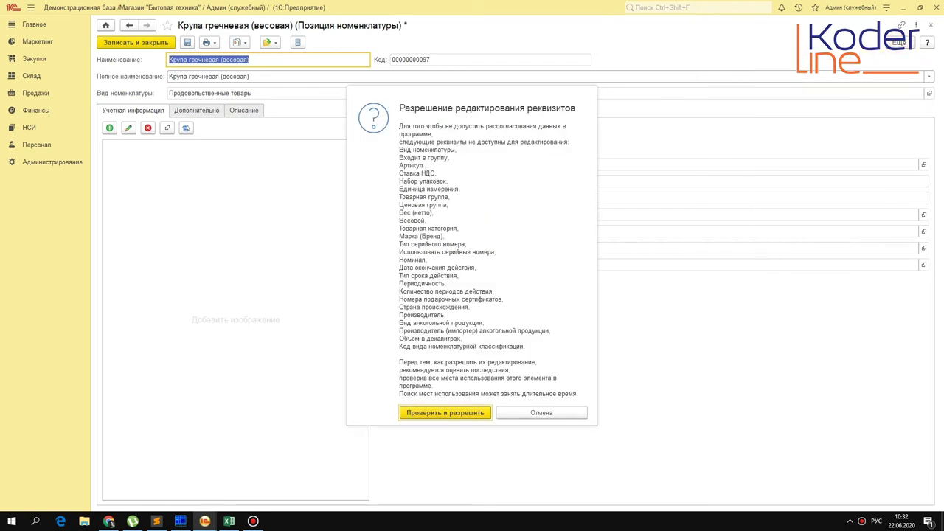
pyautogui.click(457, 412)
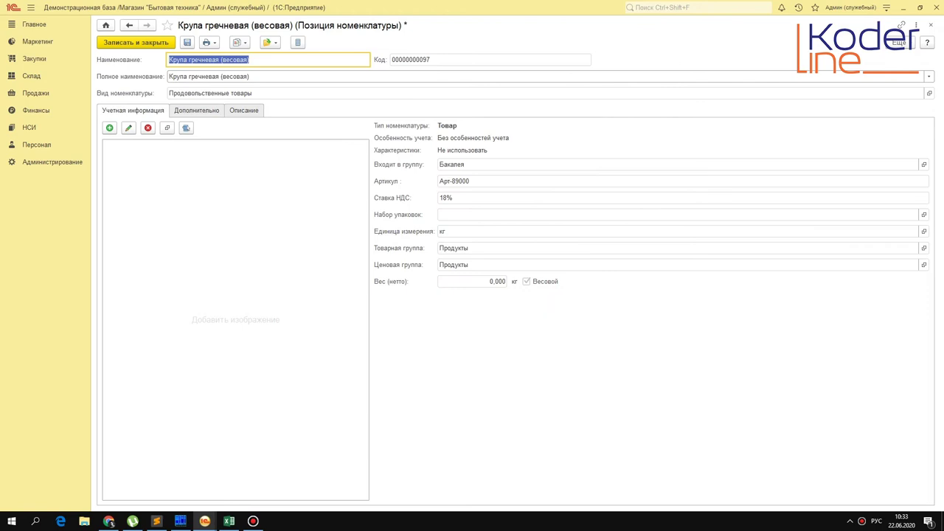
pyautogui.click(548, 290)
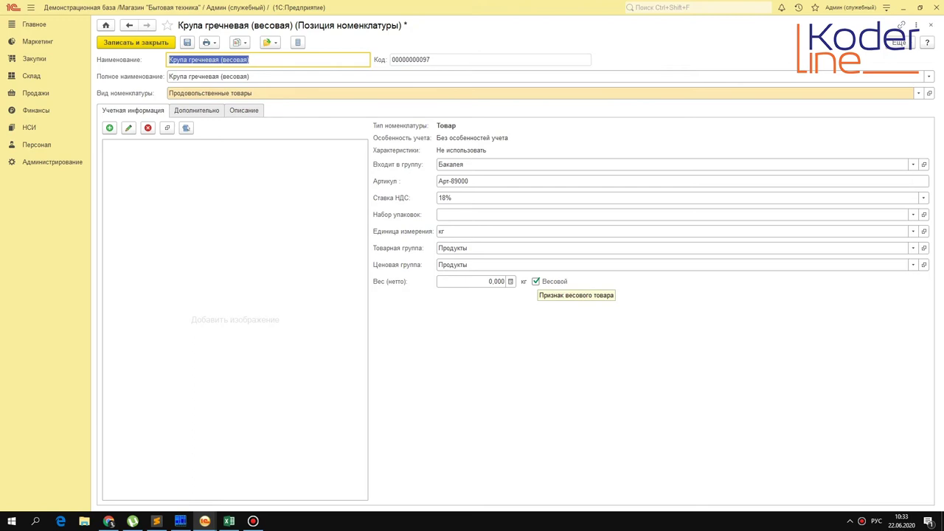
# - Switch to Excel and review the full weighed barcode in B3:N3, its SKU part D3:H3 and its weight part I3:M3
pyautogui.click(229, 521)
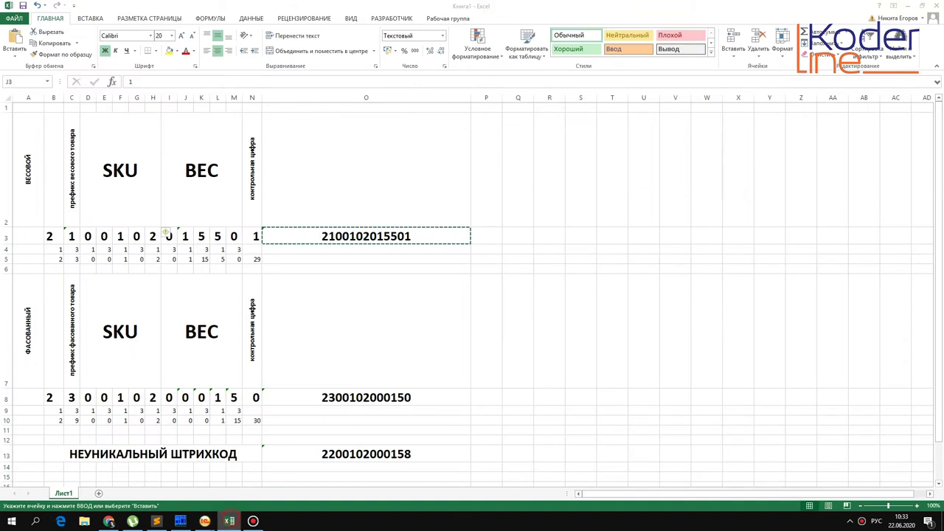
pyautogui.moveTo(58, 236); pyautogui.dragTo(256, 237)
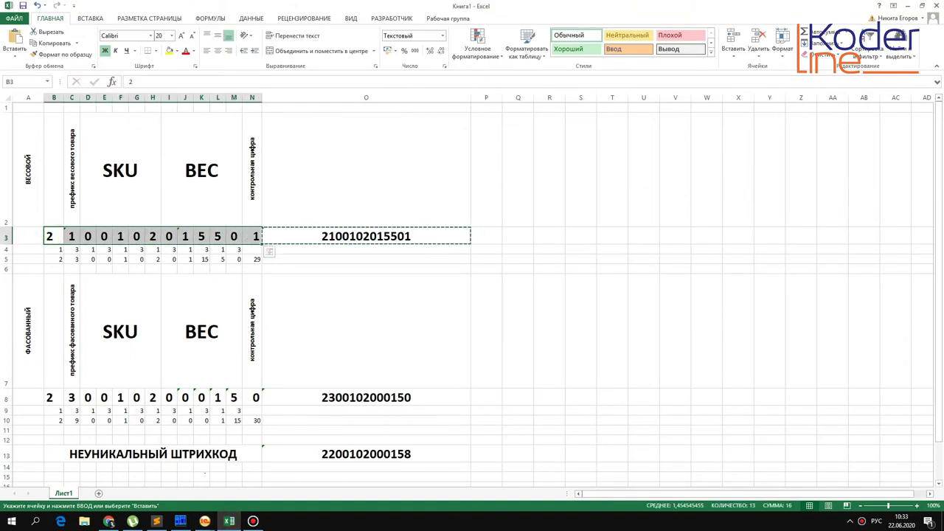
pyautogui.moveTo(120, 236); pyautogui.dragTo(153, 236)
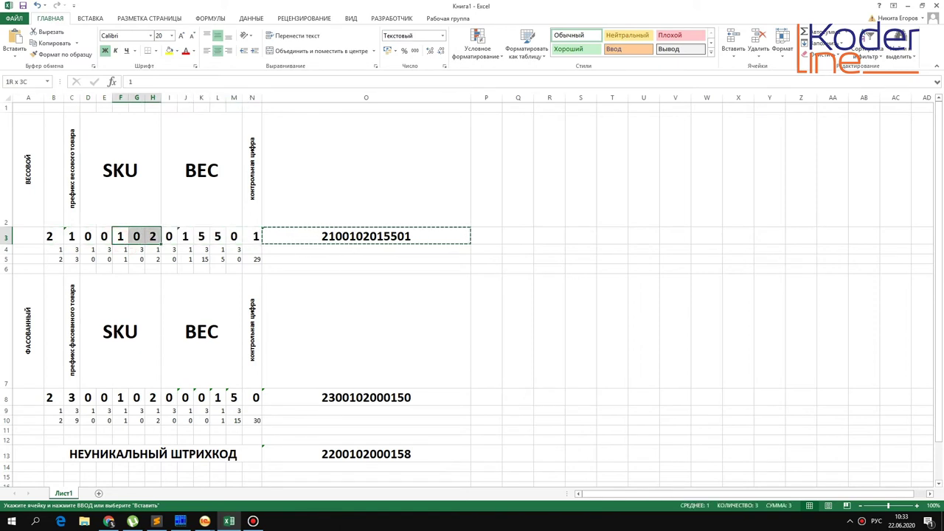
pyautogui.moveTo(88, 236); pyautogui.dragTo(152, 236)
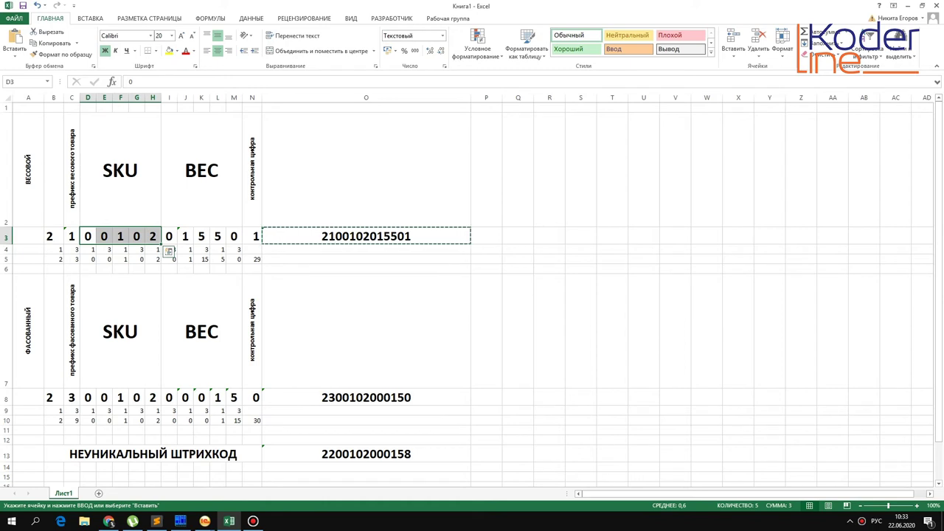
pyautogui.moveTo(169, 236); pyautogui.dragTo(234, 236)
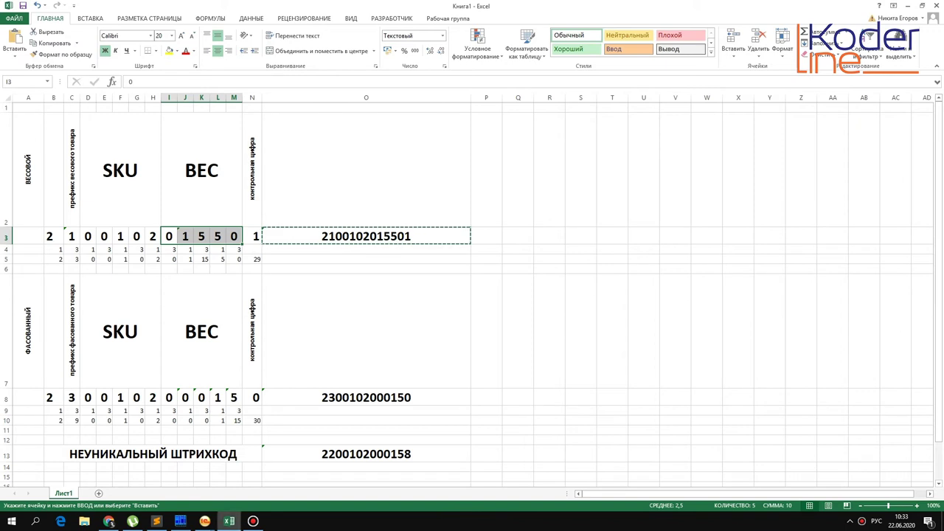
# - Return to 1C, close the buckwheat item card and delete the item's line from the customer order
pyautogui.moveTo(205, 521)
pyautogui.click(245, 483)
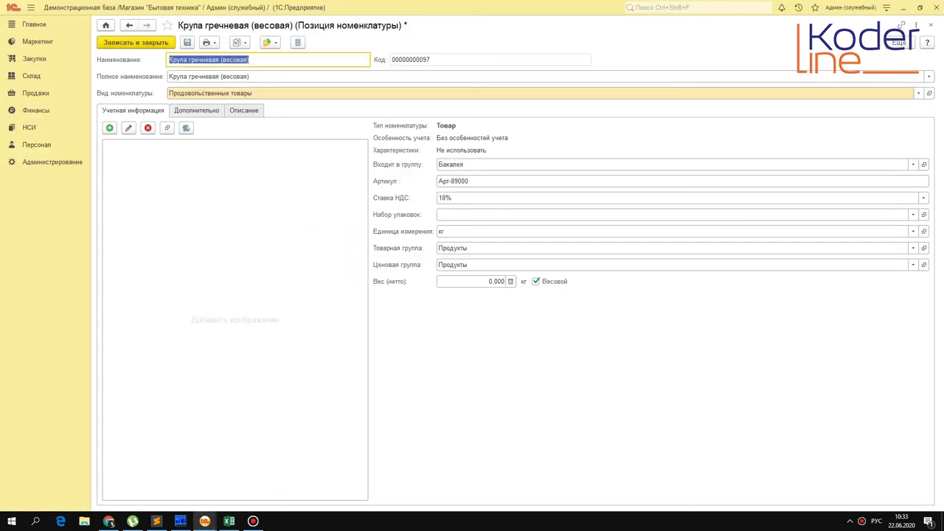
pyautogui.press('Escape')
pyautogui.press('Return')
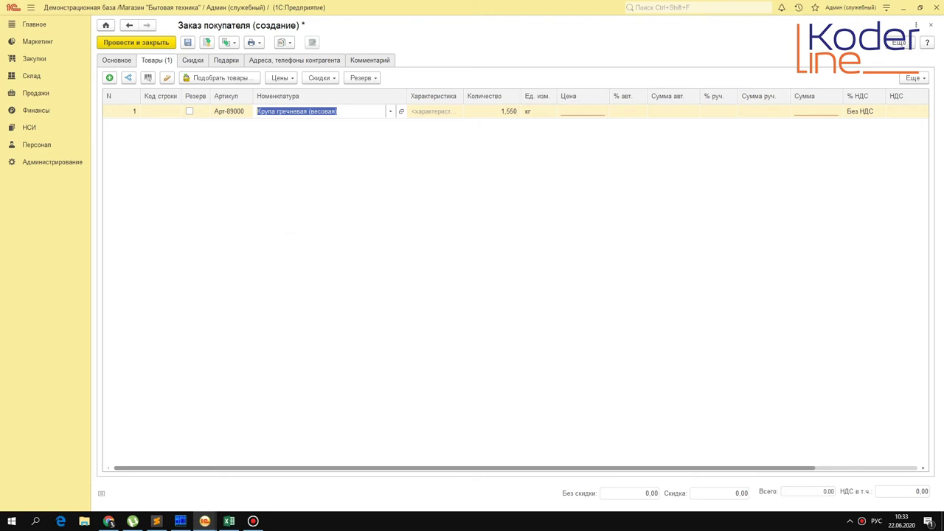
pyautogui.press('Escape')
pyautogui.press('Delete')
pyautogui.press('F7')
pyautogui.write('2100102015501')
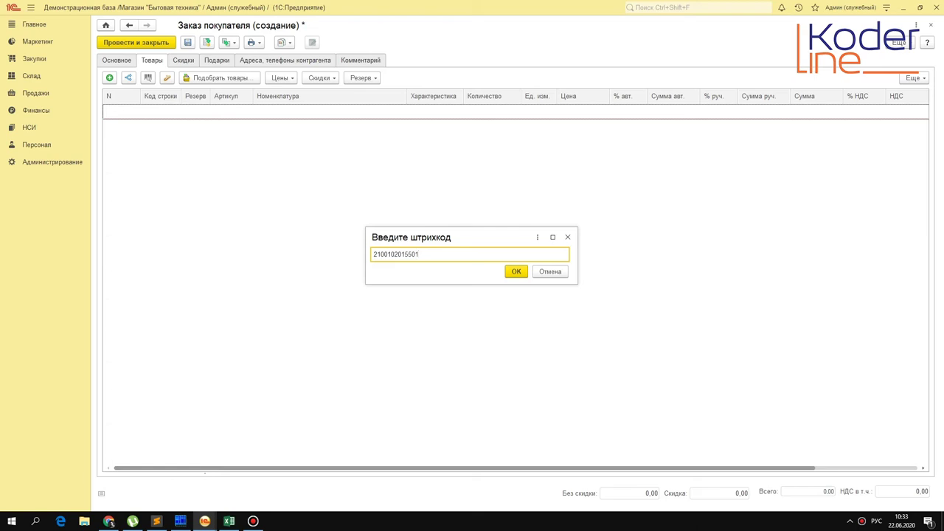
pyautogui.moveTo(374, 254); pyautogui.dragTo(380, 254)
pyautogui.click(377, 254)
pyautogui.moveTo(378, 254)
pyautogui.mouseDown()
pyautogui.moveTo(392, 254)
pyautogui.moveTo(379, 254)
pyautogui.mouseUp()
pyautogui.click(396, 253)
pyautogui.click(389, 253)
pyautogui.moveTo(398, 254); pyautogui.dragTo(416, 253)
pyautogui.click(406, 253)
pyautogui.click(517, 271)
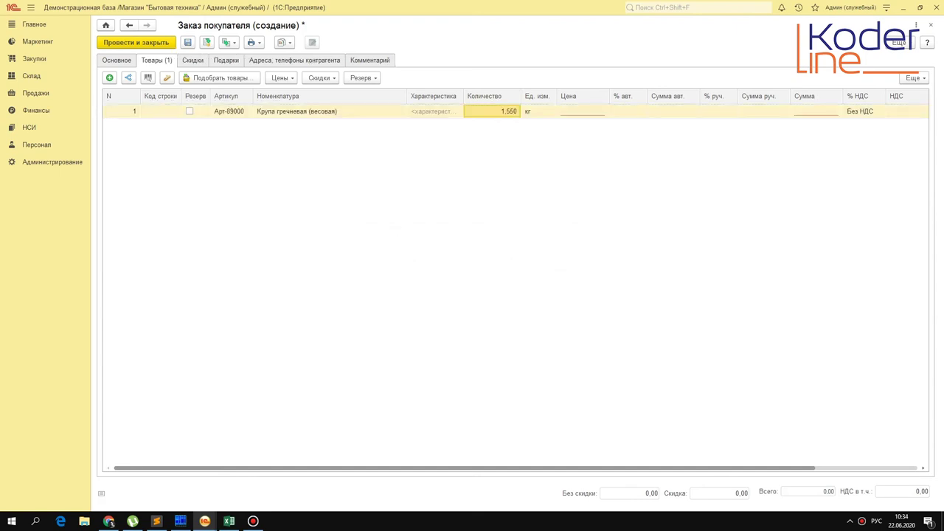
# - Delete the order's goods line, switch to Excel and review the packaged barcode's prefix, check-digit calculation and weight digits in rows 8 to 10
pyautogui.press('Delete')
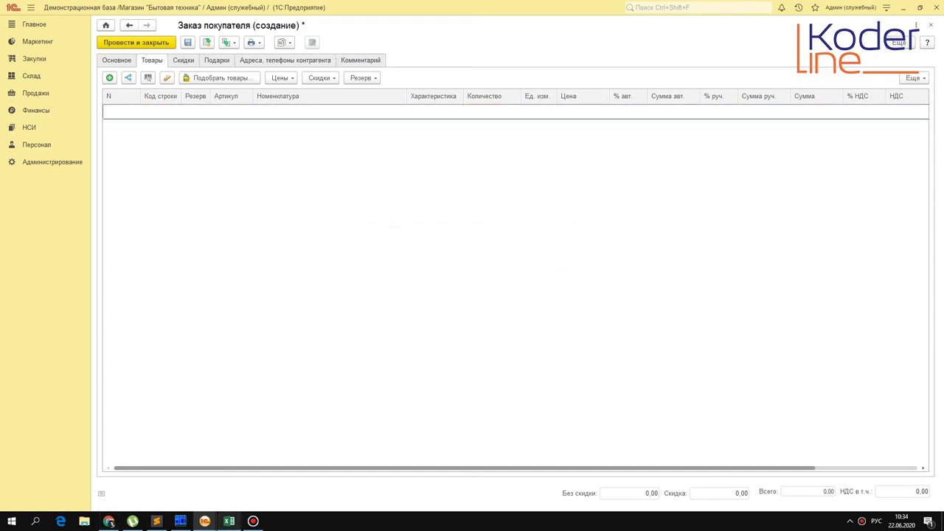
pyautogui.click(229, 520)
pyautogui.click(286, 320)
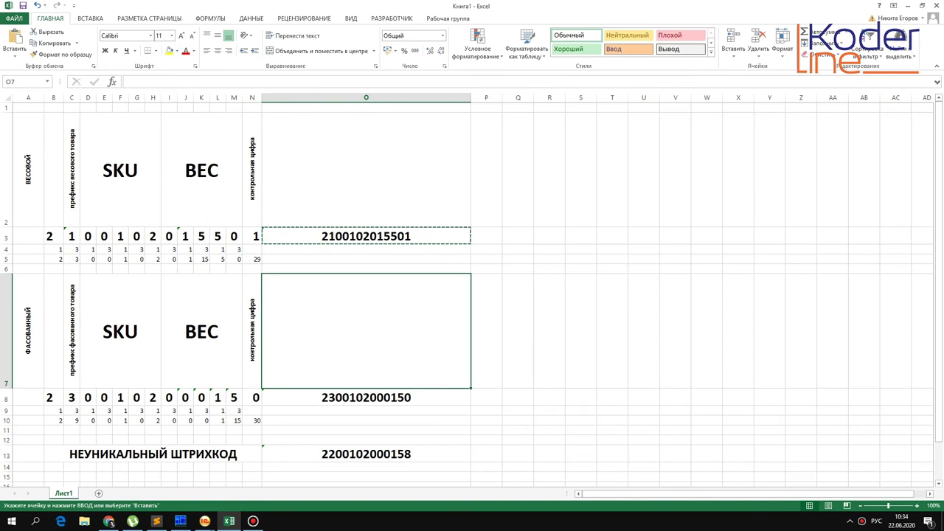
pyautogui.click(72, 397)
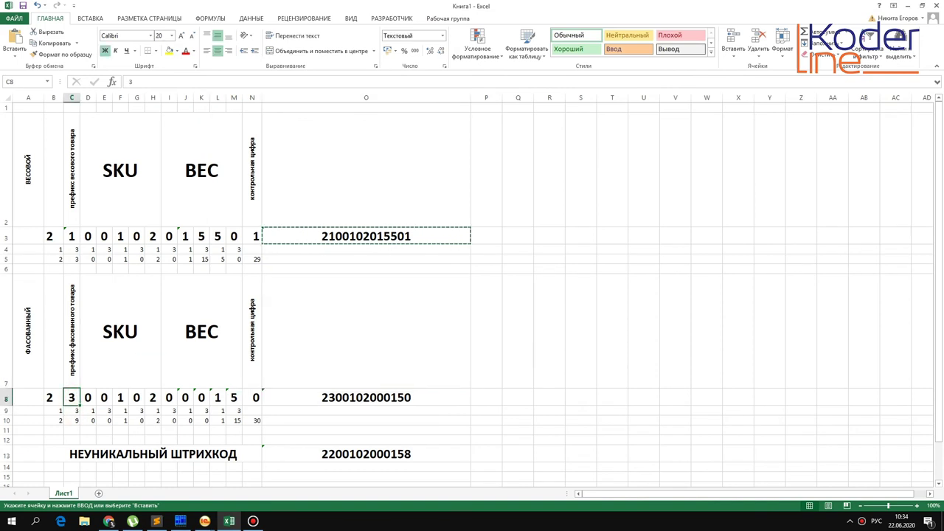
pyautogui.moveTo(59, 411); pyautogui.dragTo(234, 421)
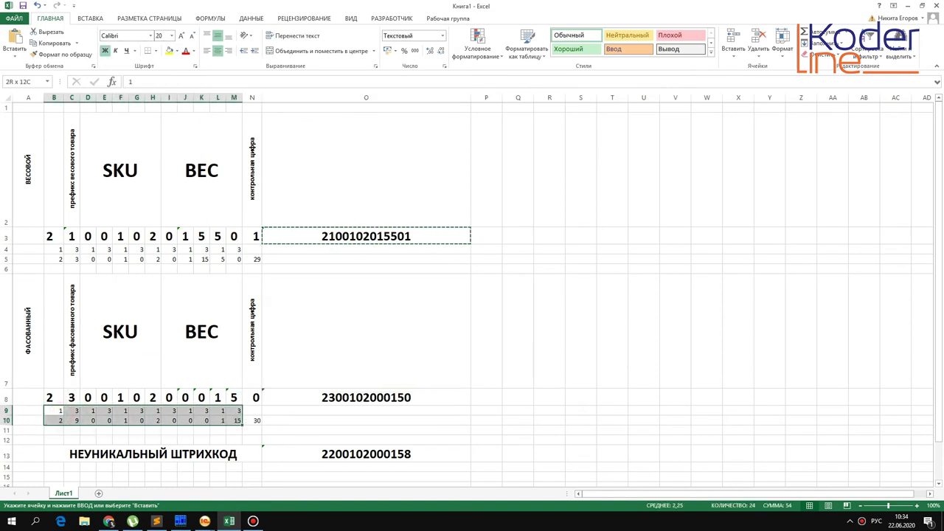
pyautogui.click(250, 399)
pyautogui.click(253, 420)
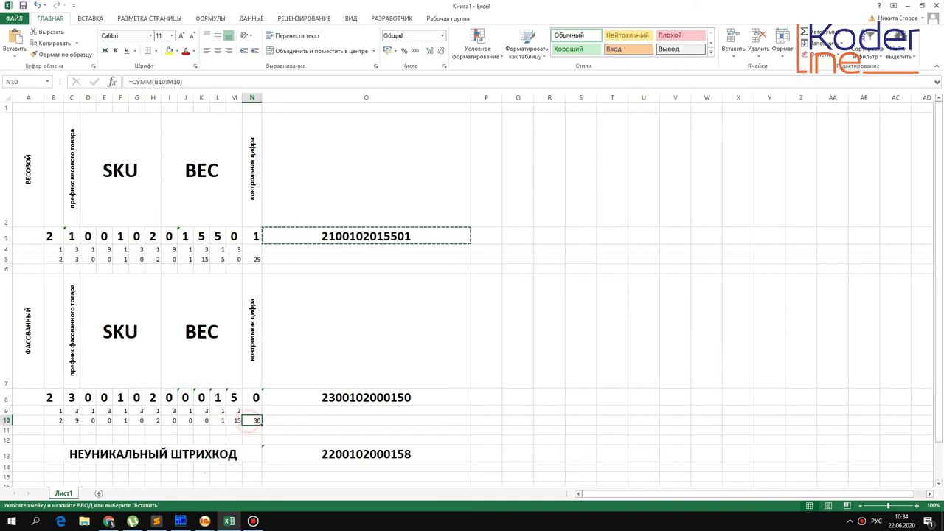
pyautogui.moveTo(218, 397); pyautogui.dragTo(234, 397)
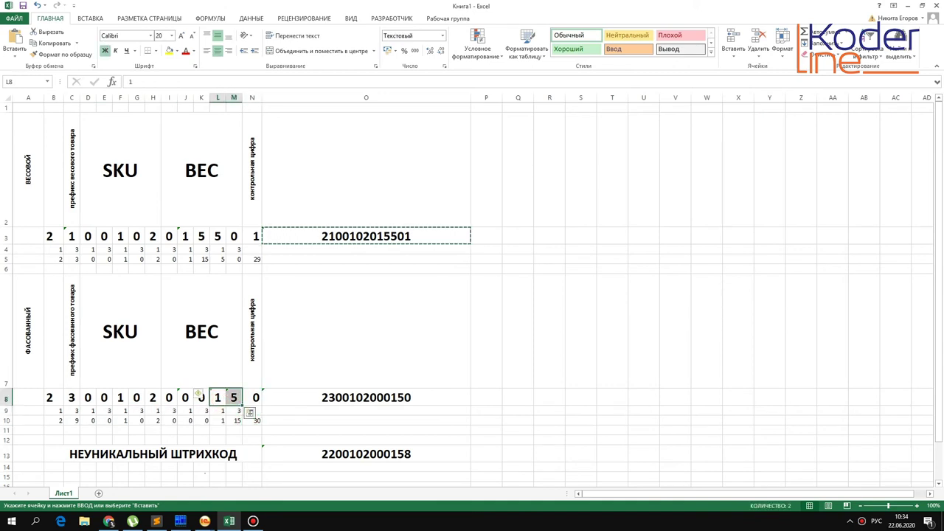
pyautogui.moveTo(169, 397); pyautogui.dragTo(233, 398)
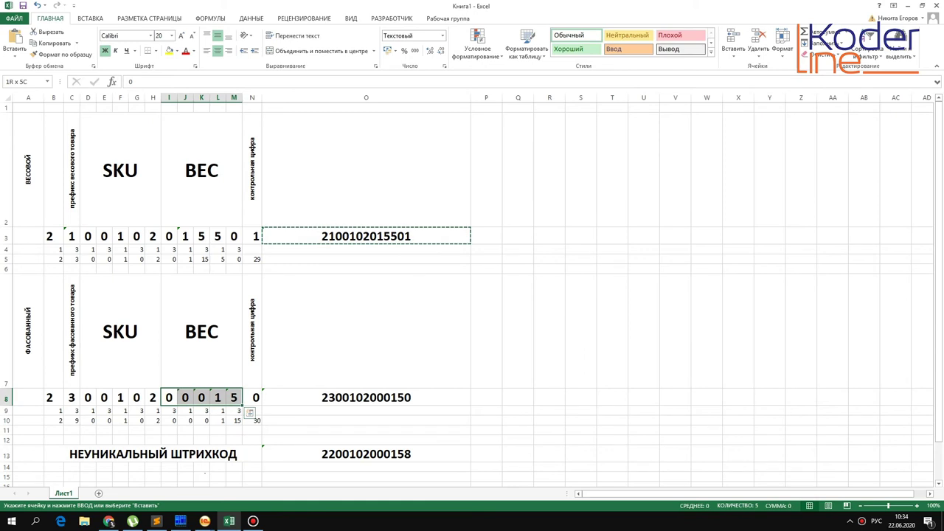
pyautogui.click(340, 399)
pyautogui.rightClick(348, 398)
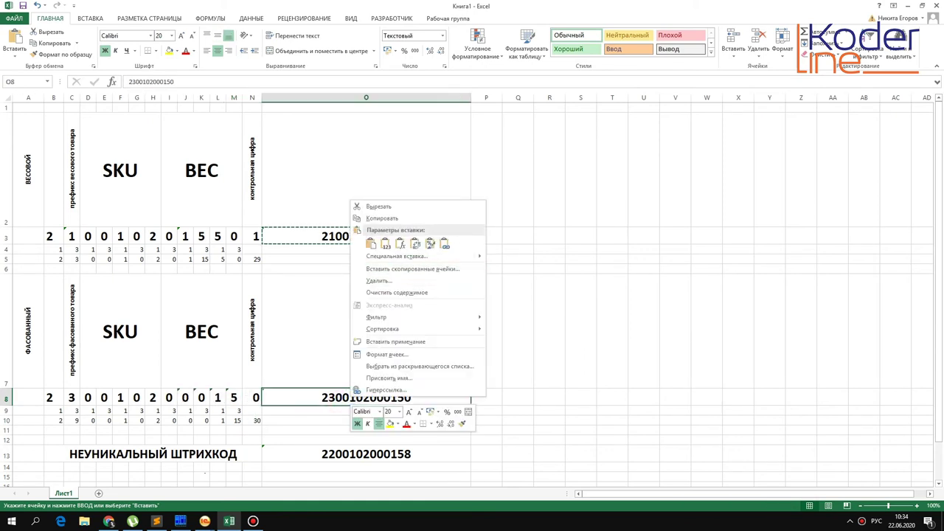
pyautogui.click(381, 218)
pyautogui.moveTo(204, 521)
pyautogui.click(255, 483)
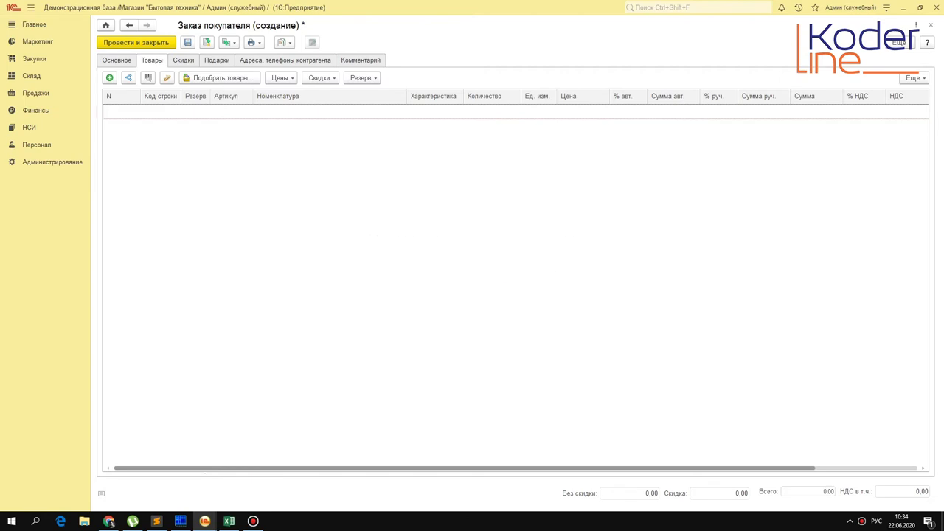
pyautogui.press('F7')
pyautogui.hotkey('ctrl', 'v')
pyautogui.press('Return')
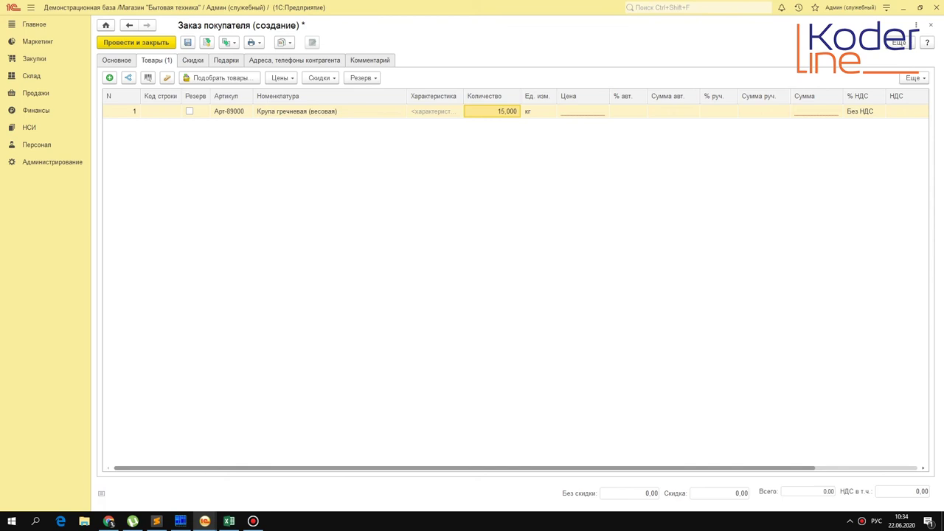
# - Delete the buckwheat line from the customer order and close the order without saving the changes
pyautogui.click(588, 109)
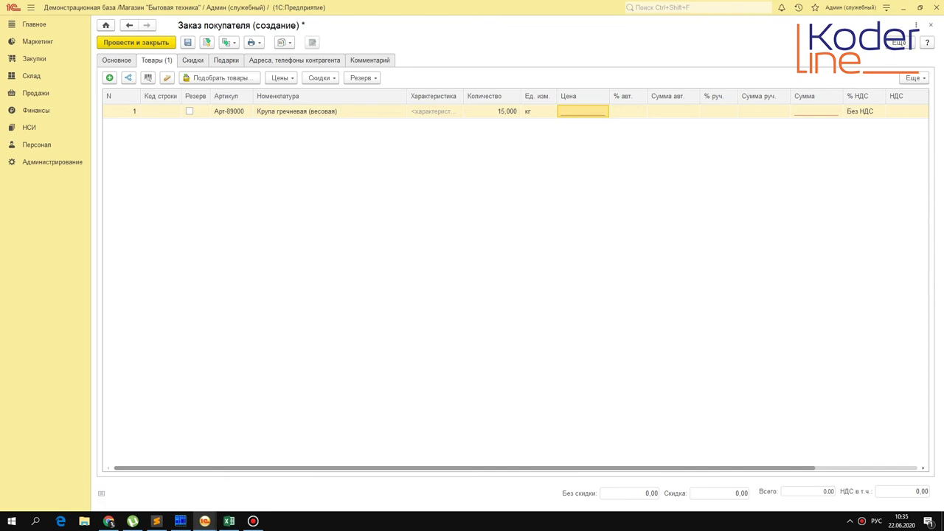
pyautogui.click(320, 111)
pyautogui.press('Delete')
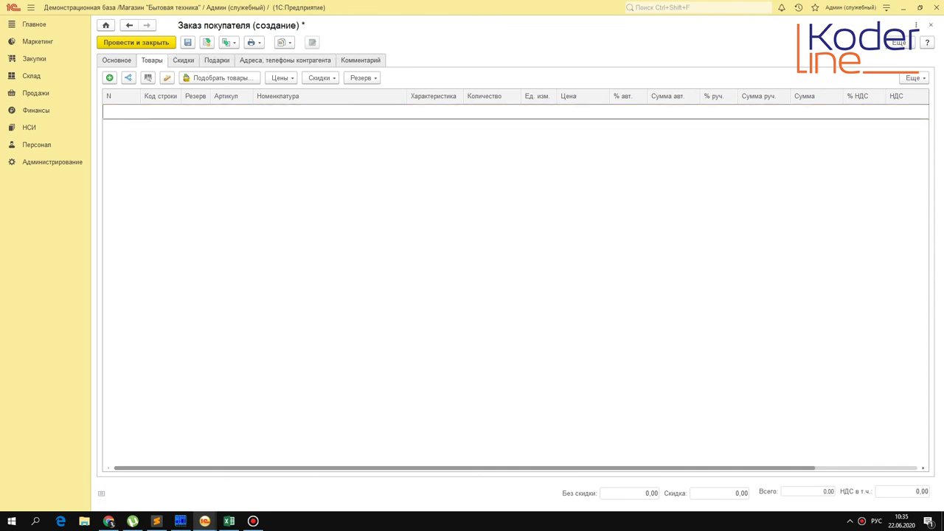
pyautogui.press('Escape')
pyautogui.click(506, 283)
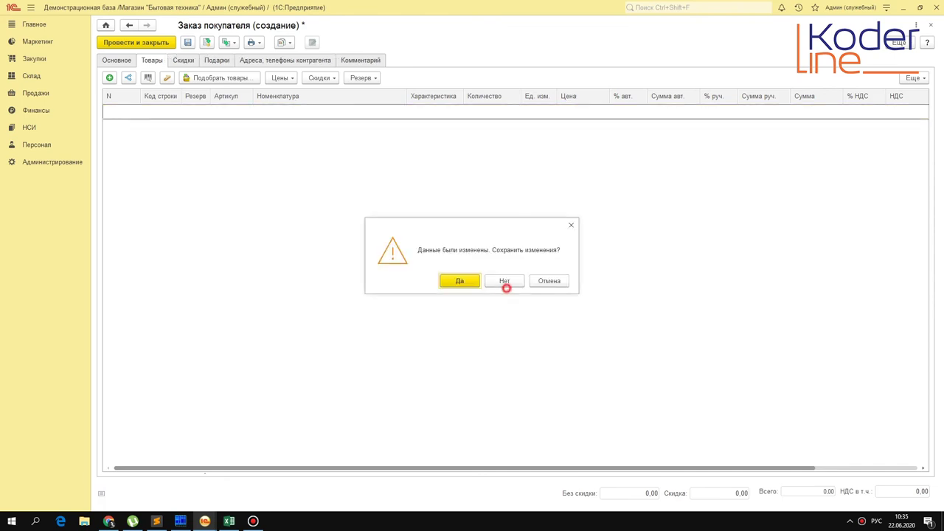
# - Open the nomenclature settings in administration and review the prefixes under Штрихкодирование and Штрихкодирование товаров на весах
pyautogui.click(42, 160)
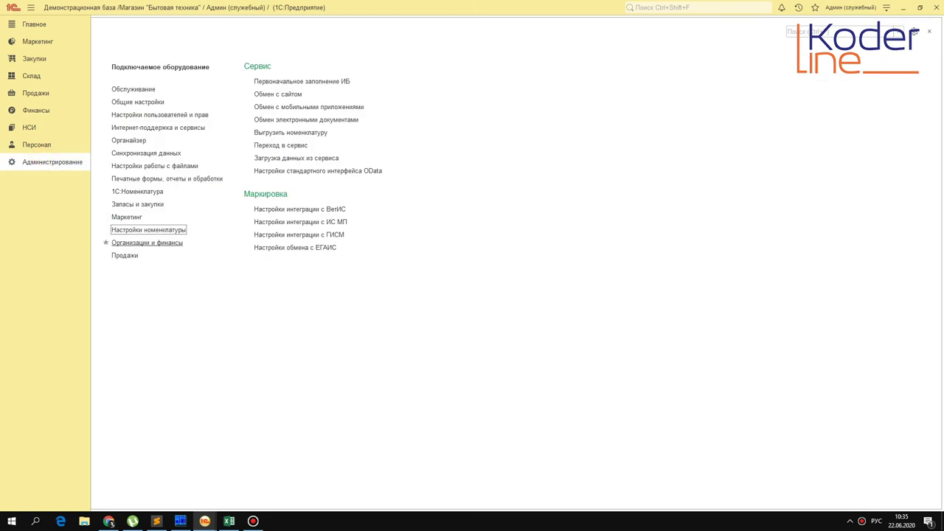
pyautogui.click(170, 230)
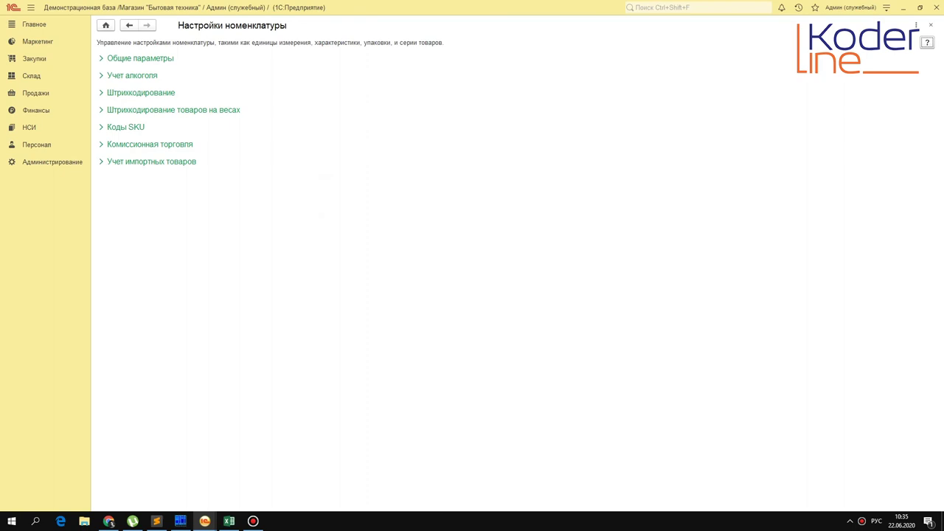
pyautogui.click(103, 93)
pyautogui.click(104, 203)
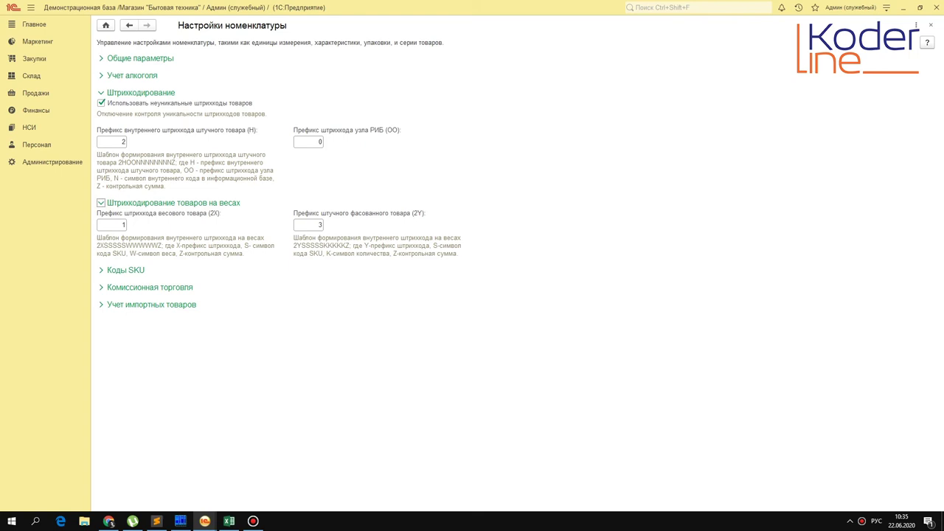
pyautogui.press('Tab')
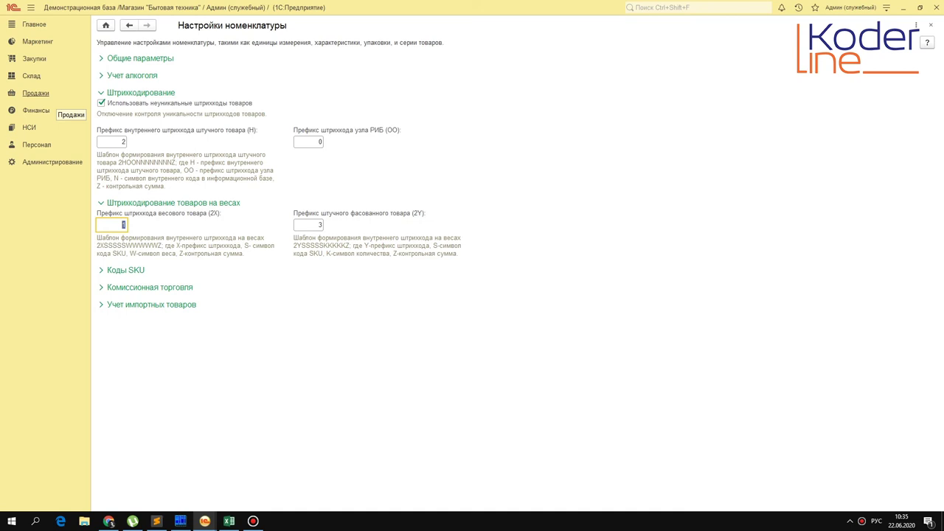
pyautogui.click(228, 521)
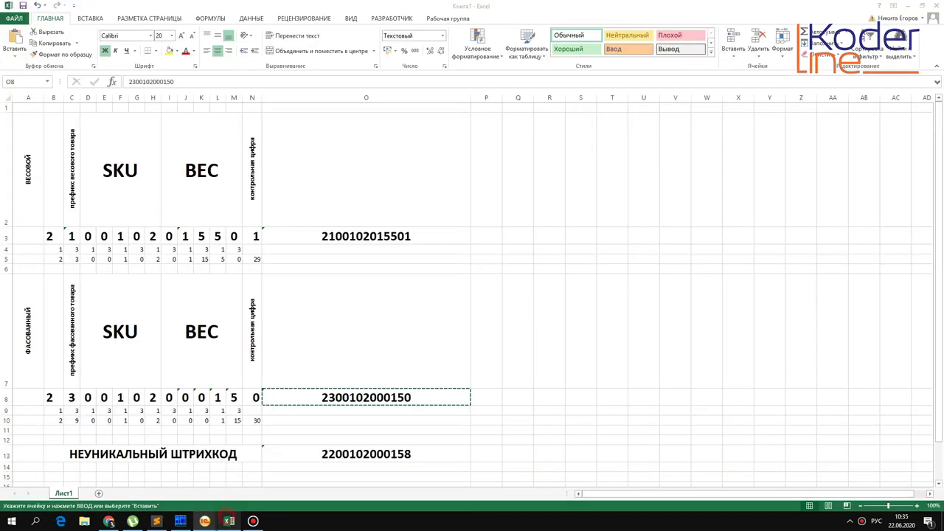
pyautogui.click(365, 214)
pyautogui.click(364, 236)
pyautogui.rightClick(365, 237)
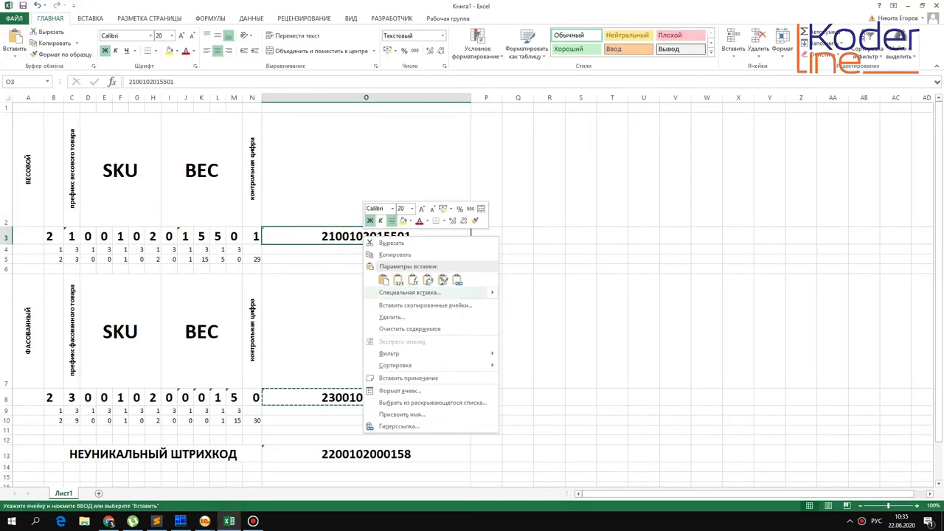
pyautogui.click(398, 254)
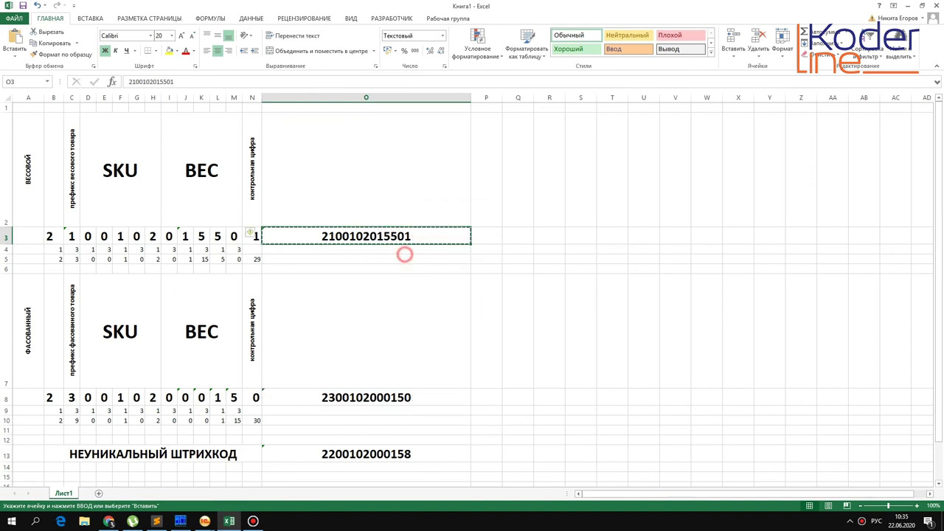
pyautogui.click(344, 256)
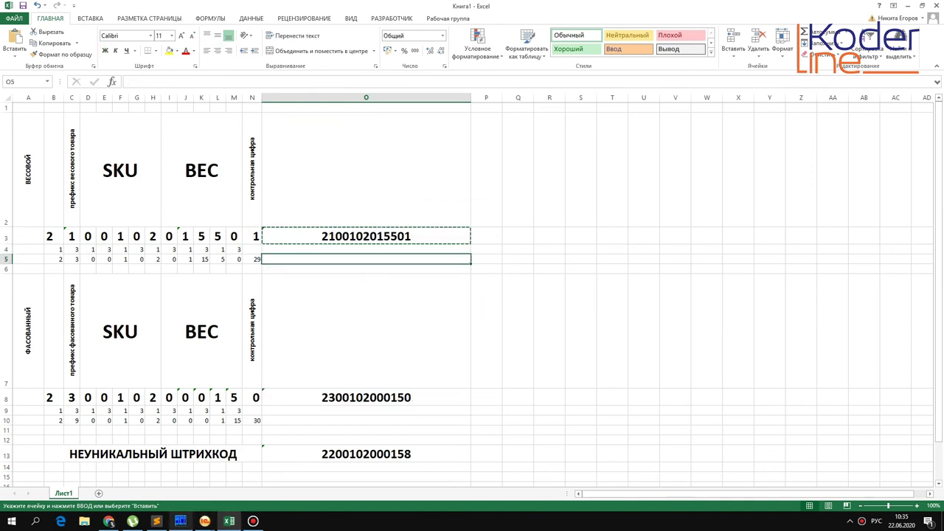
pyautogui.moveTo(204, 521)
pyautogui.click(258, 479)
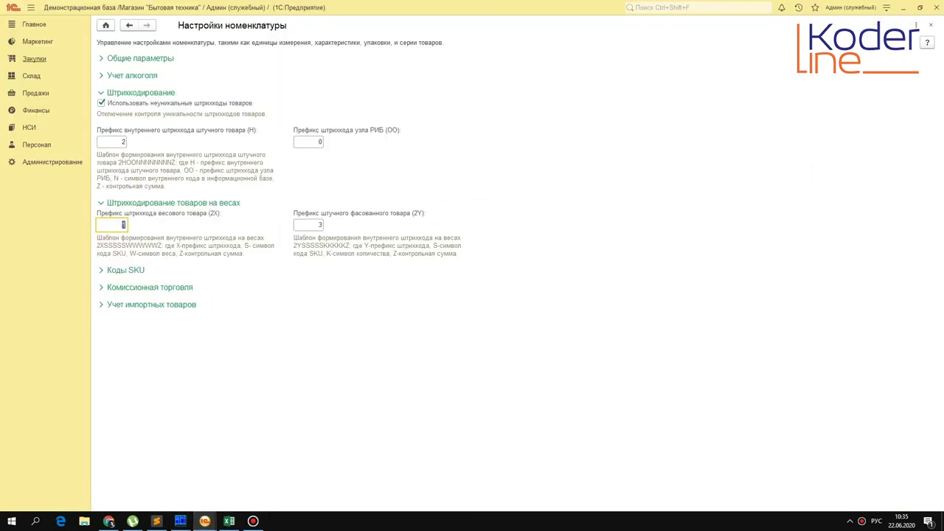
# - Open the customer orders list in the sales section, create a new order and show its goods table
pyautogui.click(34, 59)
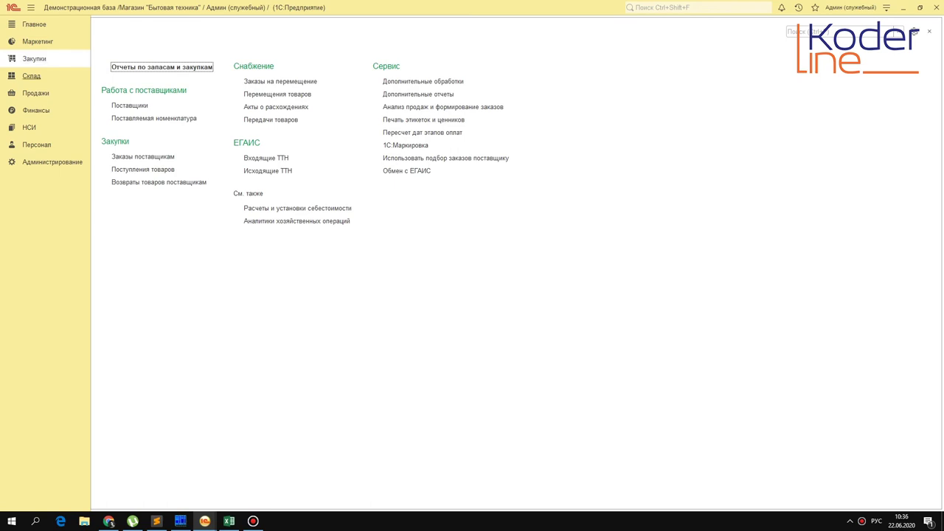
pyautogui.click(43, 93)
pyautogui.click(143, 117)
pyautogui.click(118, 70)
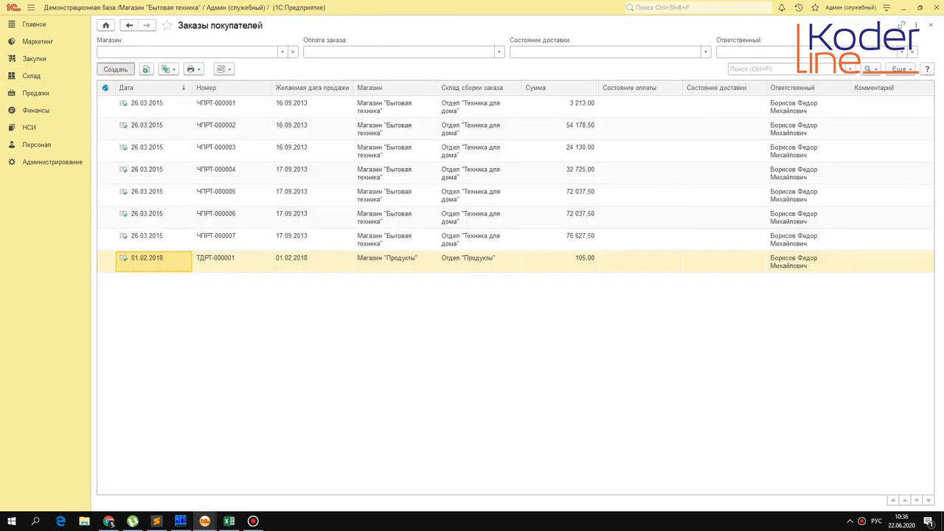
pyautogui.click(151, 60)
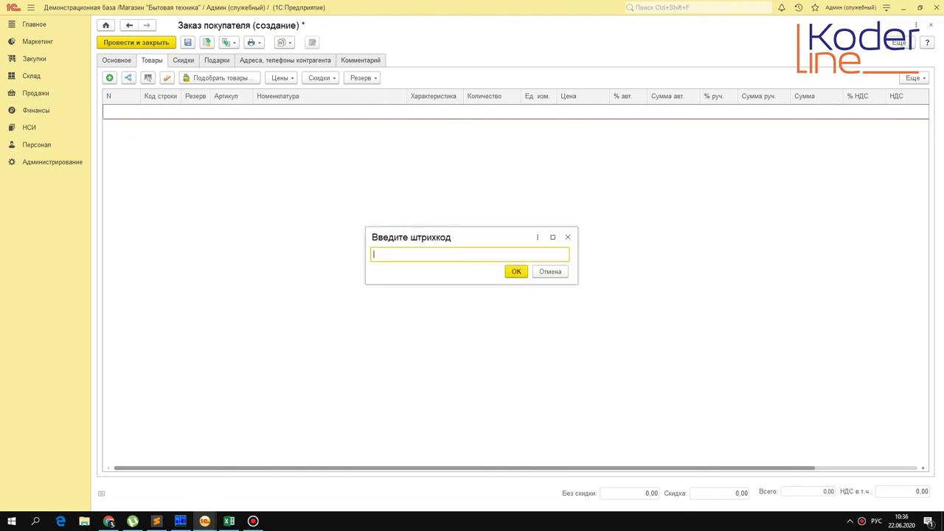
pyautogui.write('2100102015501')
pyautogui.press('BackSpace')
pyautogui.press('Return')
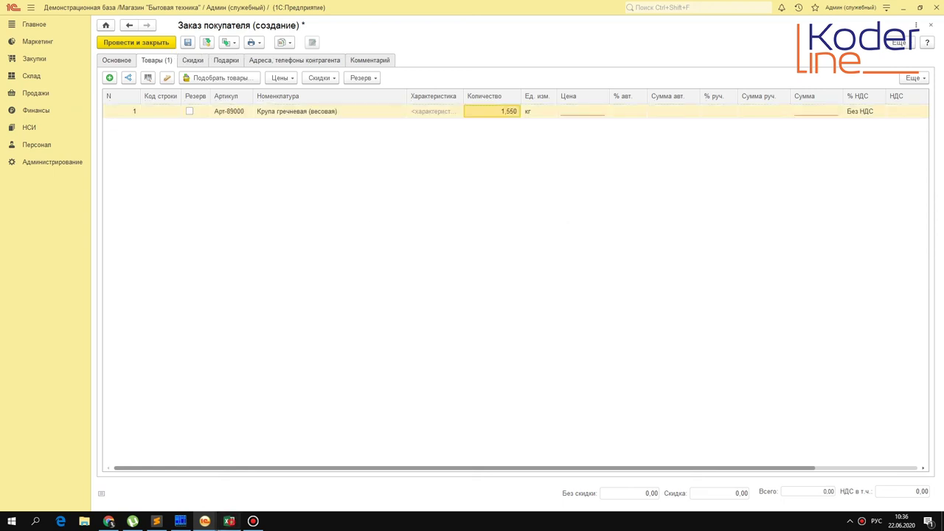
pyautogui.click(228, 520)
pyautogui.click(351, 455)
pyautogui.rightClick(351, 455)
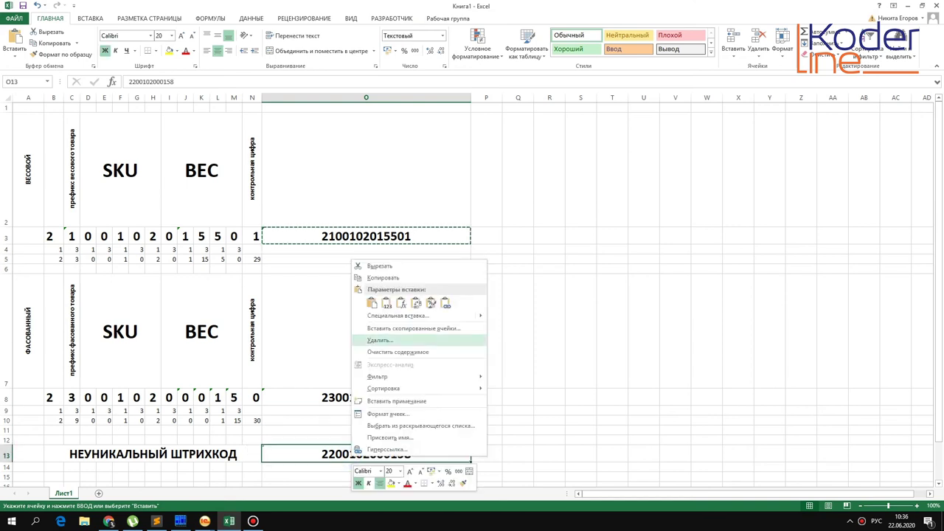
pyautogui.click(405, 278)
pyautogui.moveTo(204, 520)
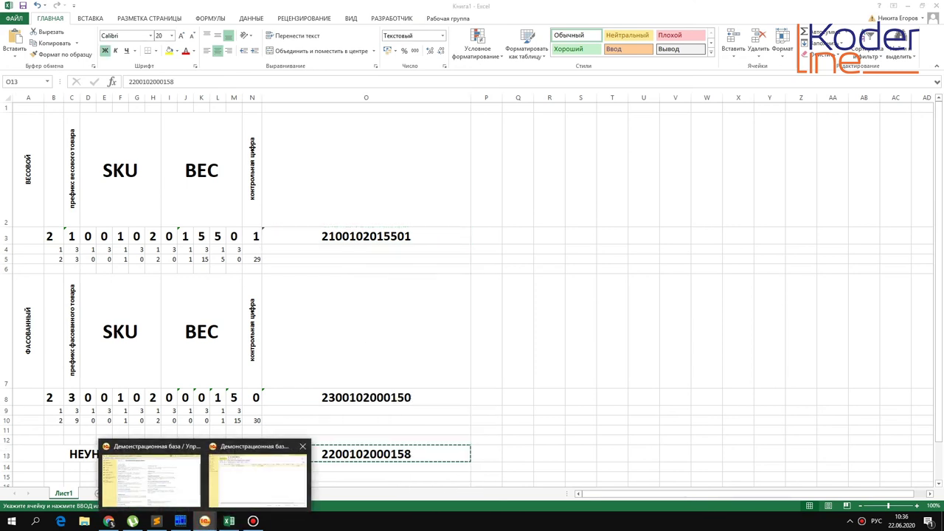
pyautogui.click(260, 480)
pyautogui.press('F7')
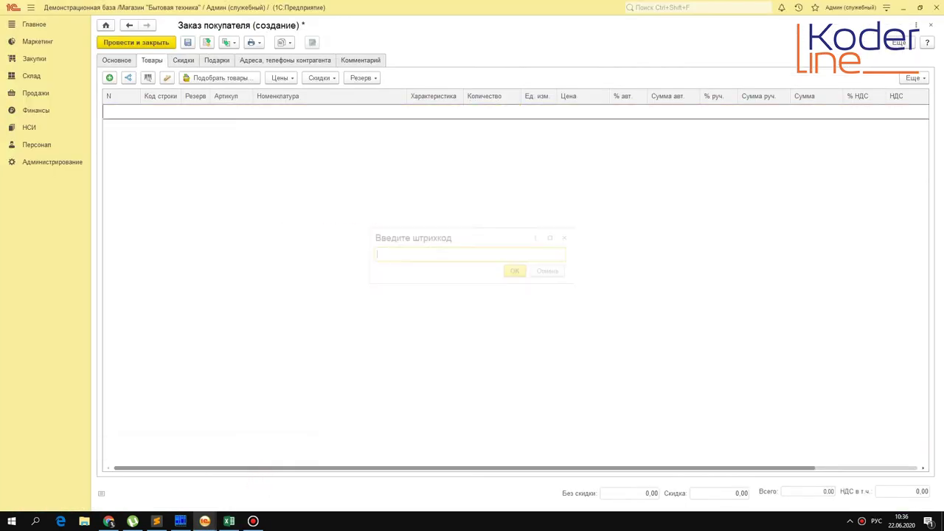
pyautogui.hotkey('ctrl', 'v')
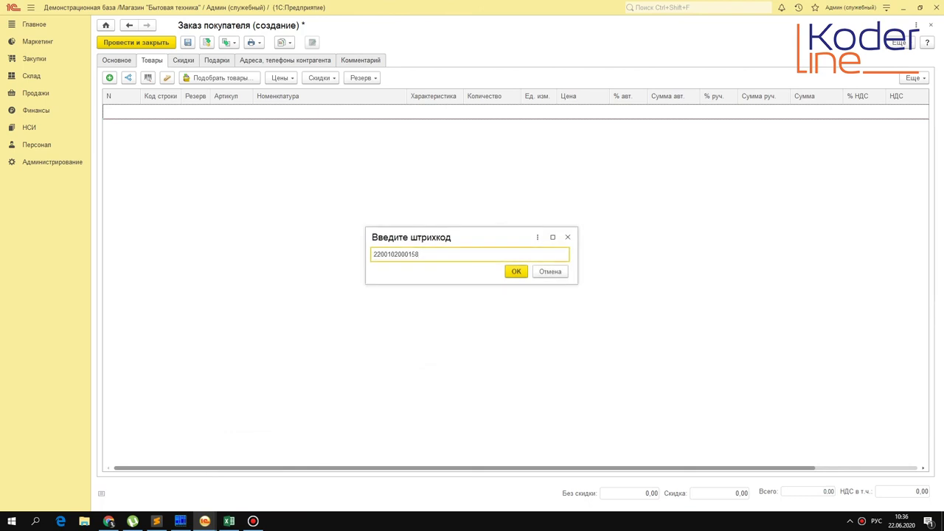
pyautogui.press('Return')
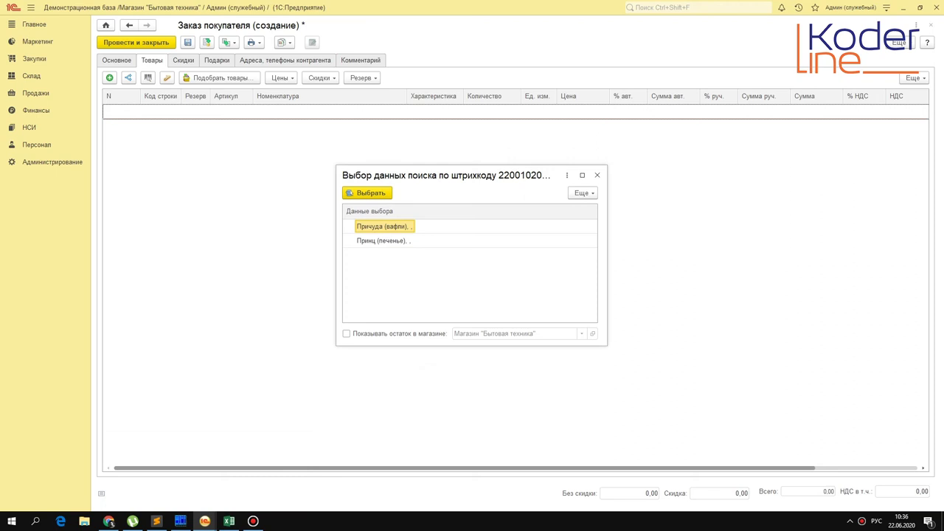
pyautogui.click(597, 175)
pyautogui.hotkey('alt', 'Tab')
pyautogui.click(371, 398)
pyautogui.rightClick(372, 399)
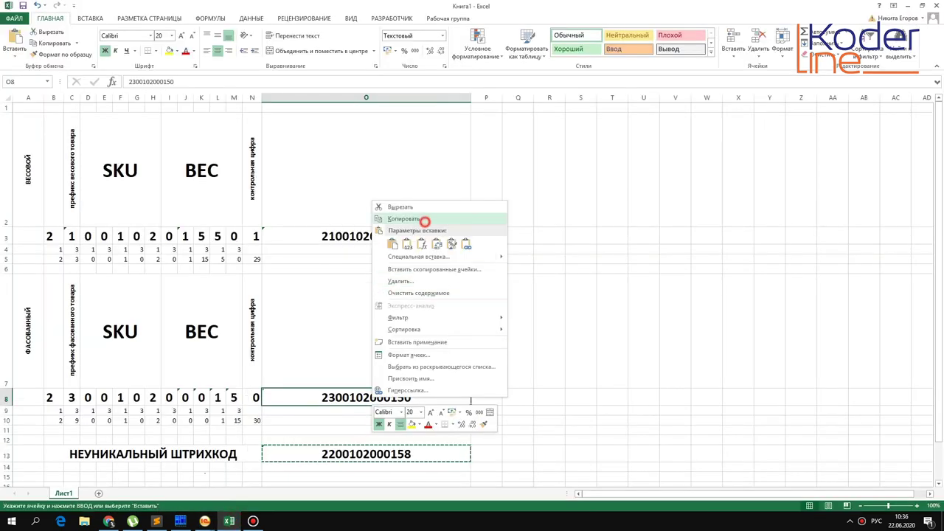
pyautogui.click(425, 219)
pyautogui.moveTo(205, 520)
pyautogui.click(262, 466)
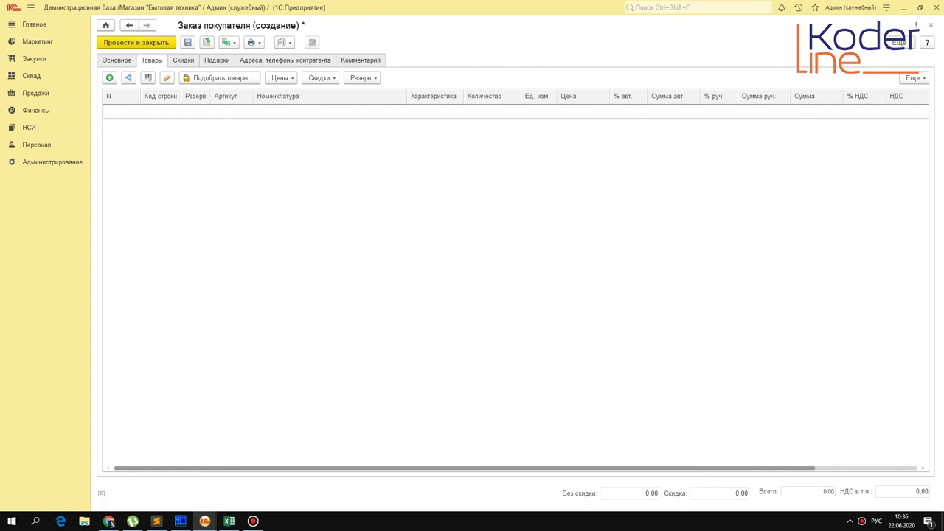
pyautogui.press('F7')
pyautogui.hotkey('ctrl', 'v')
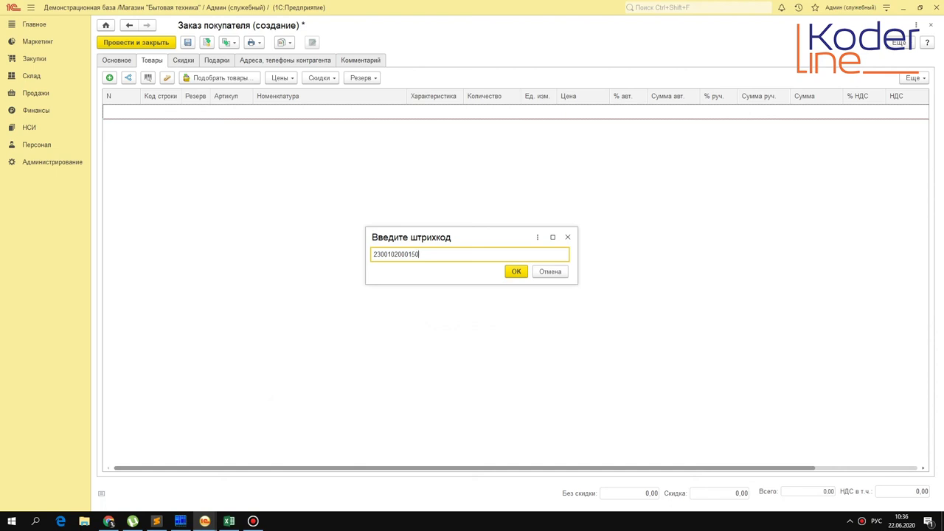
pyautogui.press('Return')
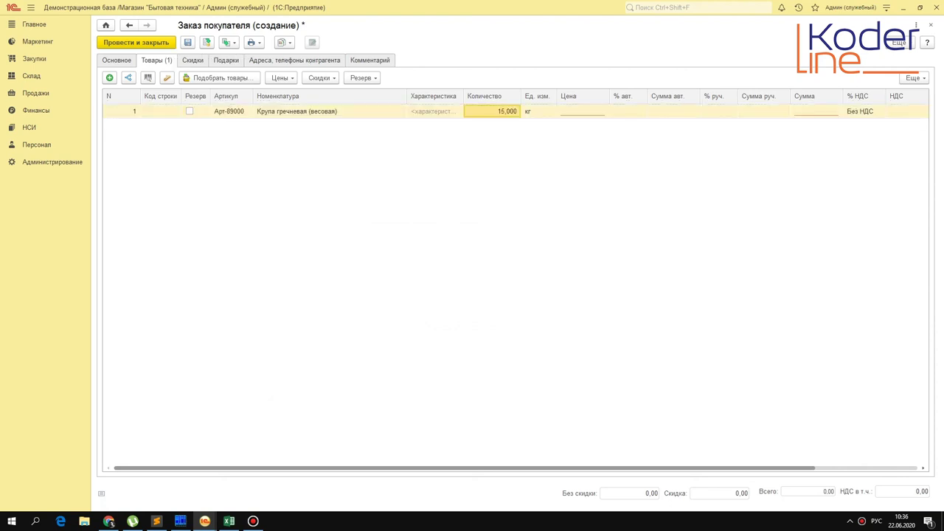